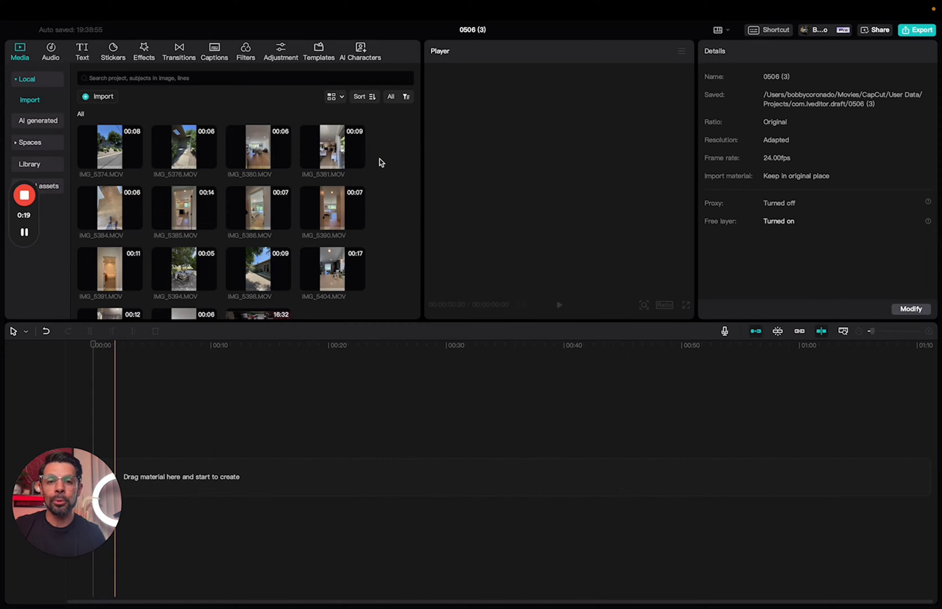
- Place IMG_5374 and IMG_5376 on the timeline and set their volume to minimum
scroll(342, 145, "down", 1)
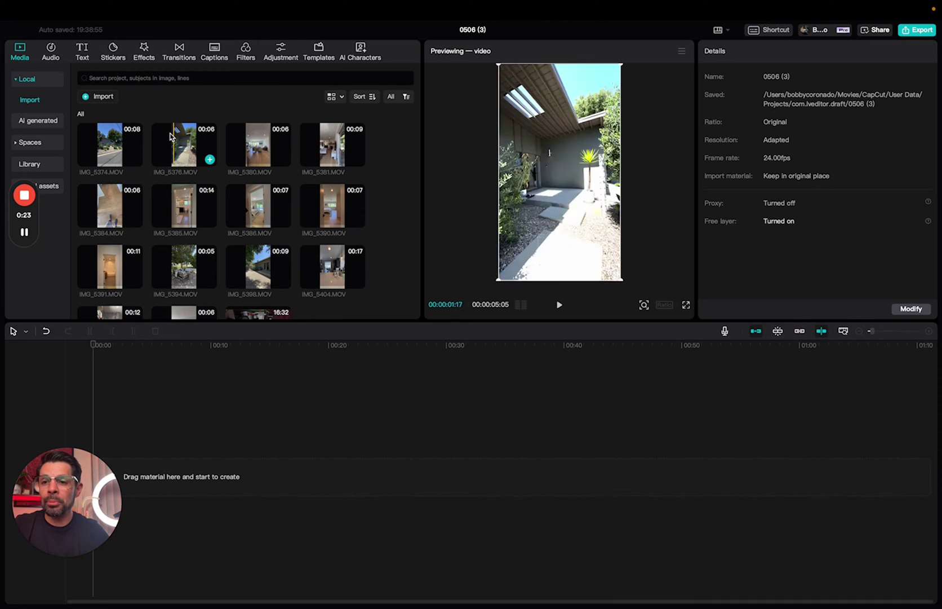
left_click_drag(99, 159, 97, 479)
left_click_drag(111, 221, 137, 480)
left_click_drag(211, 163, 411, 479)
left_click_drag(218, 386, 448, 505)
left_click(745, 51)
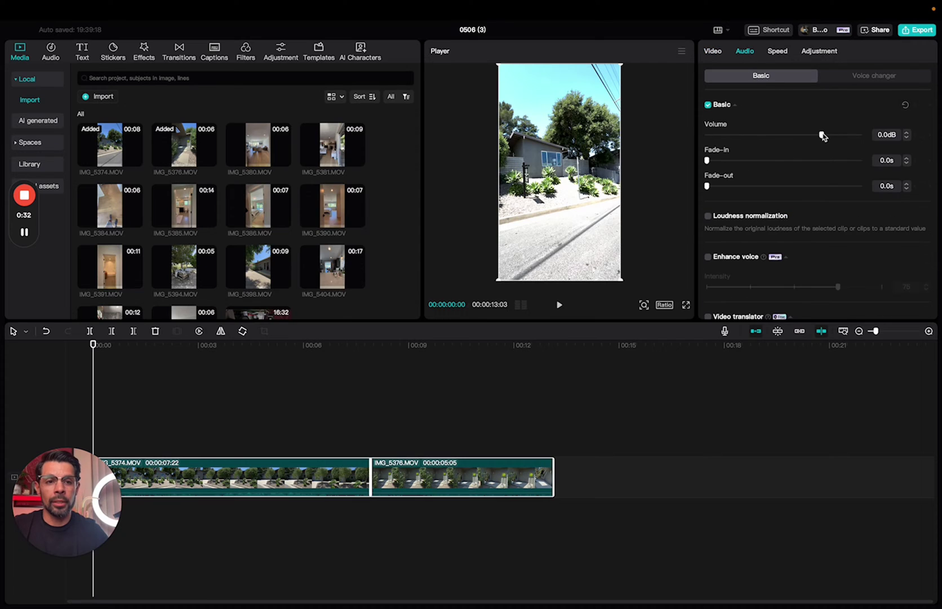
- Add IMG_5380 and IMG_5381 after them and set their volume to minimum
left_click_drag(875, 333, 872, 331)
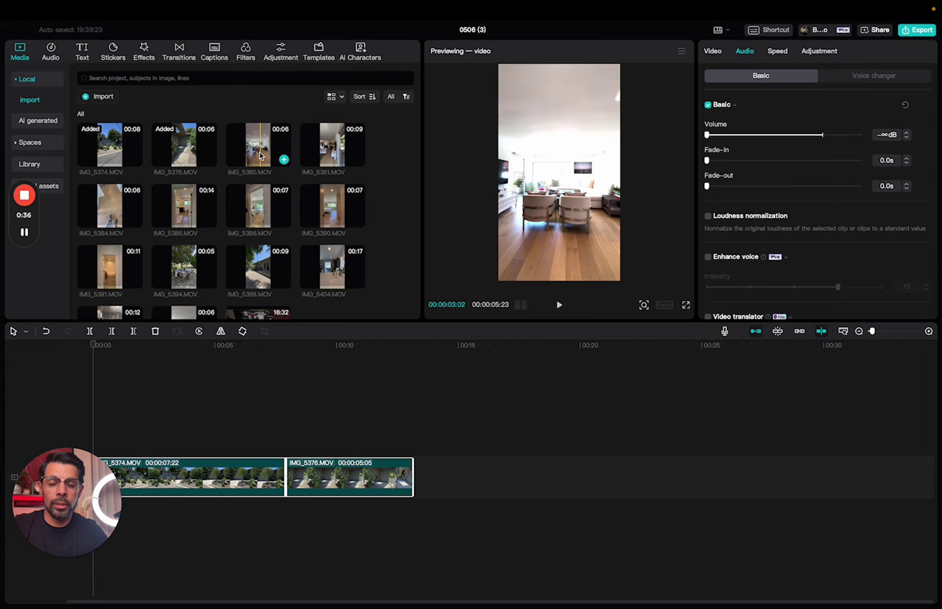
left_click_drag(260, 154, 442, 451)
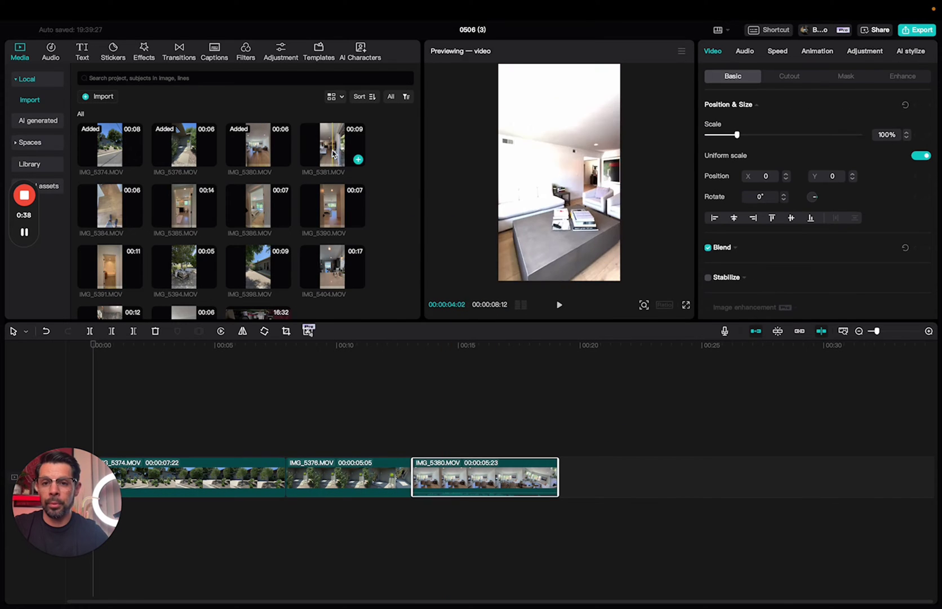
left_click_drag(598, 364, 597, 471)
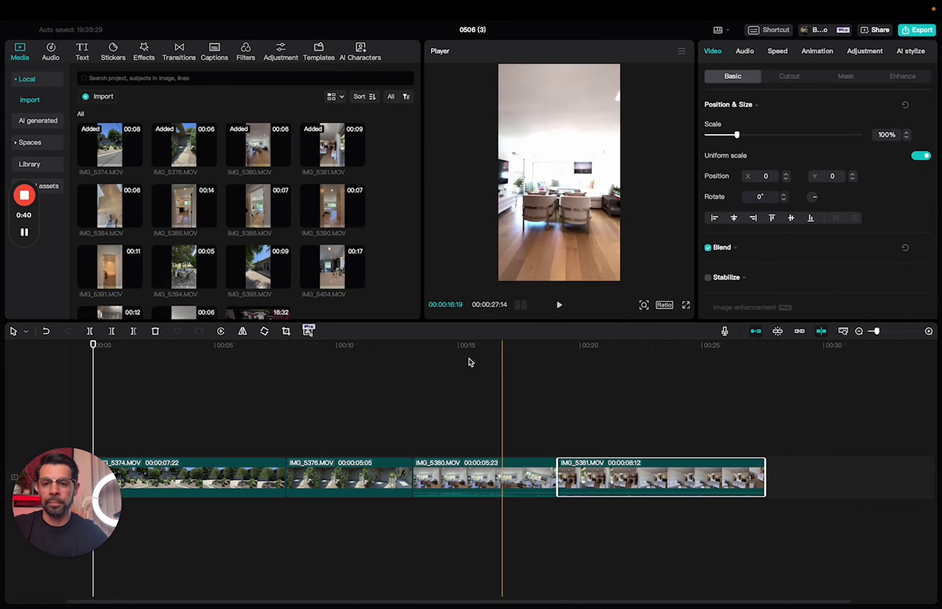
left_click_drag(482, 429, 663, 501)
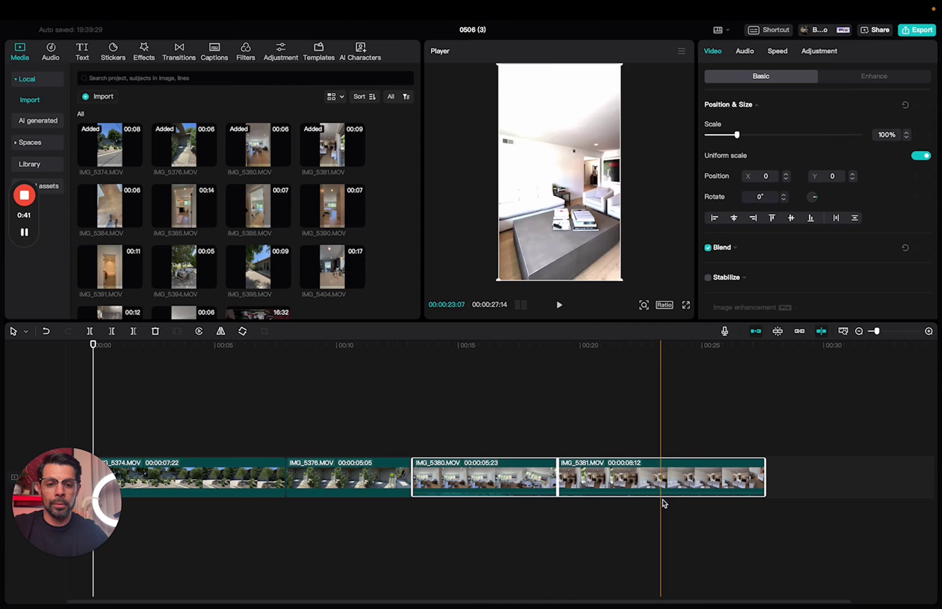
left_click(746, 54)
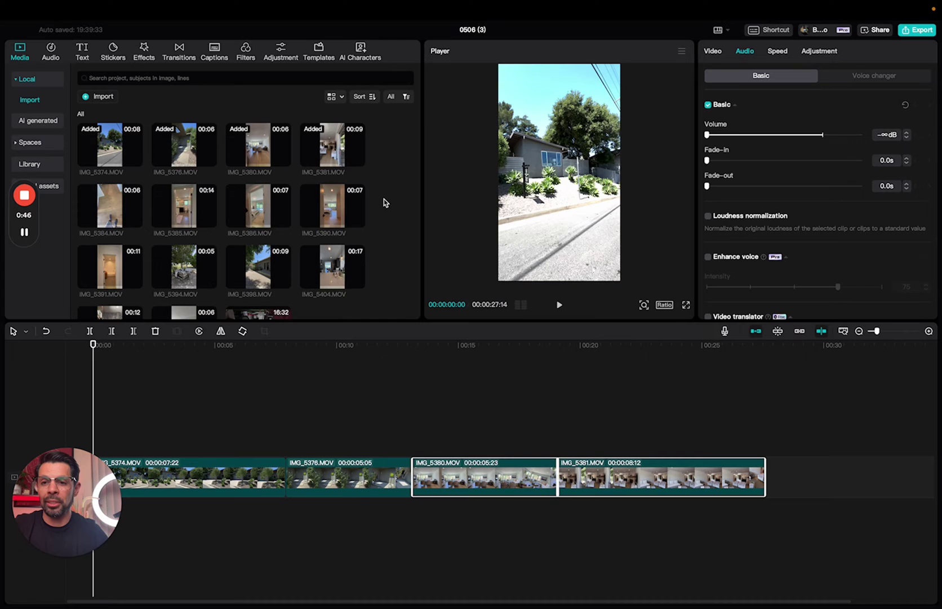
scroll(383, 202, "down", 1)
- Append IMG_5412 and IMG_5406 to the end of the sequence
scroll(384, 201, "down", 1)
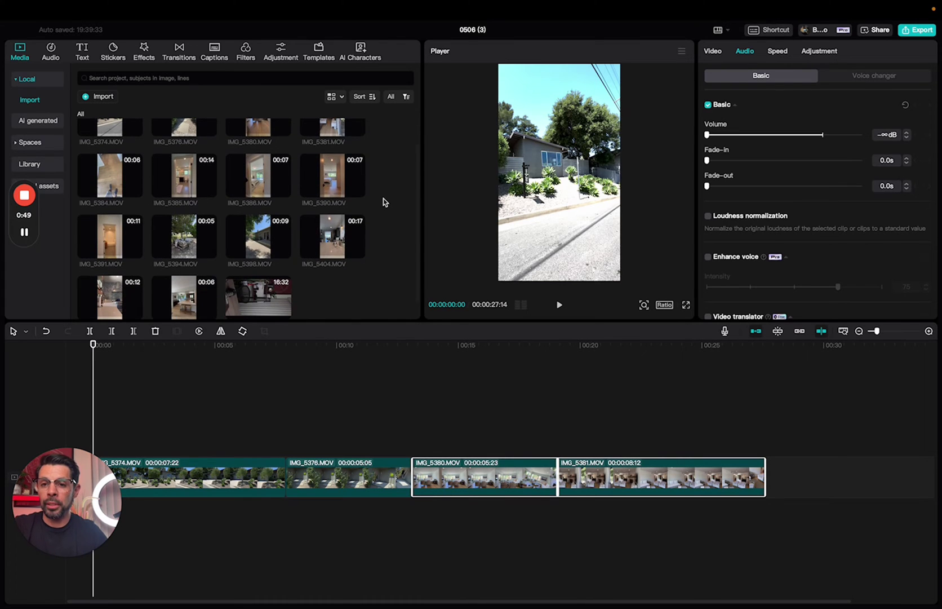
scroll(388, 200, "down", 1)
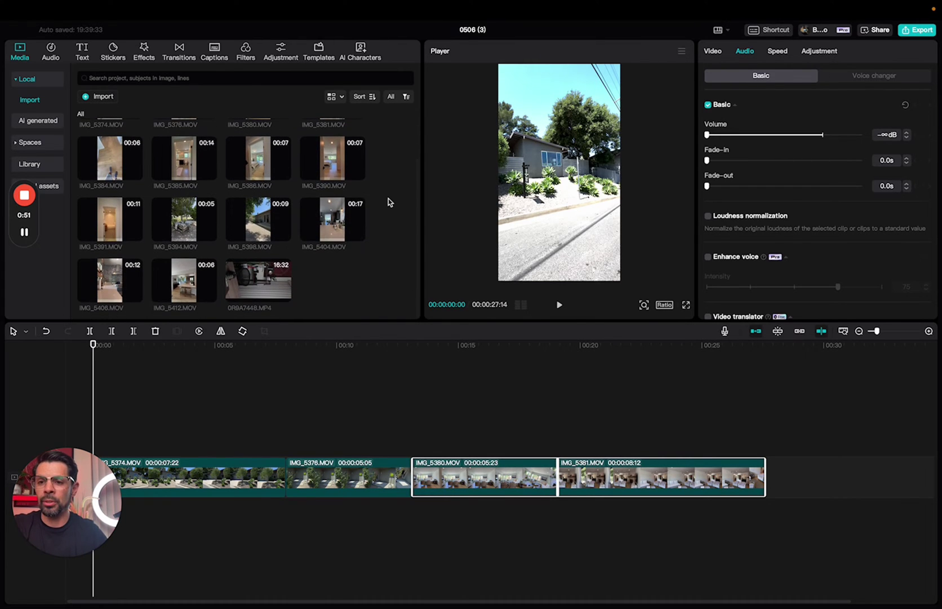
left_click_drag(187, 271, 789, 459)
left_click_drag(111, 280, 706, 445)
scroll(676, 434, "right", 2)
scroll(281, 220, "up", 3)
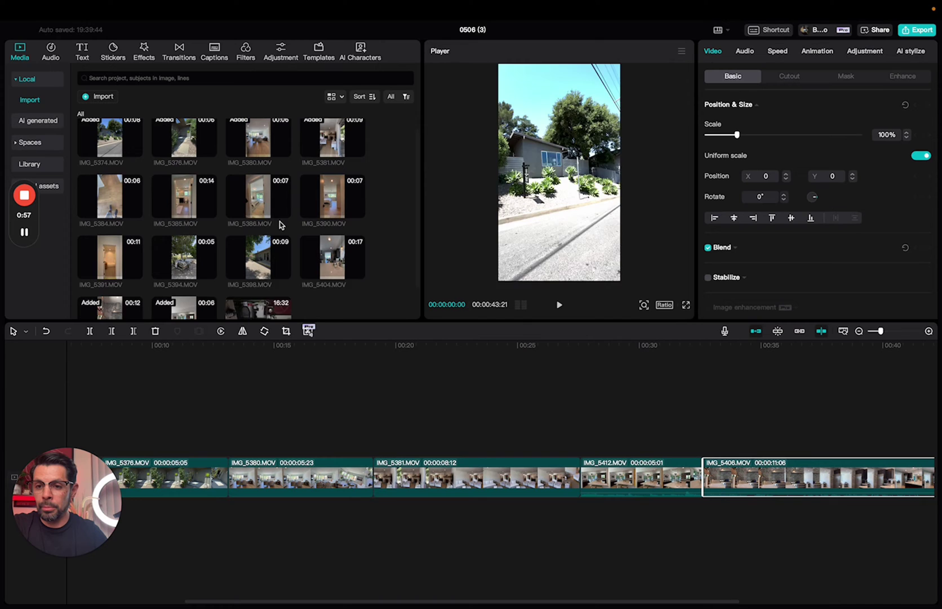
- Add IMG_5384, IMG_5390 and IMG_5391 to the main track, extending it to about 1:05
left_click_drag(132, 220, 781, 420)
left_click_drag(648, 439, 737, 478)
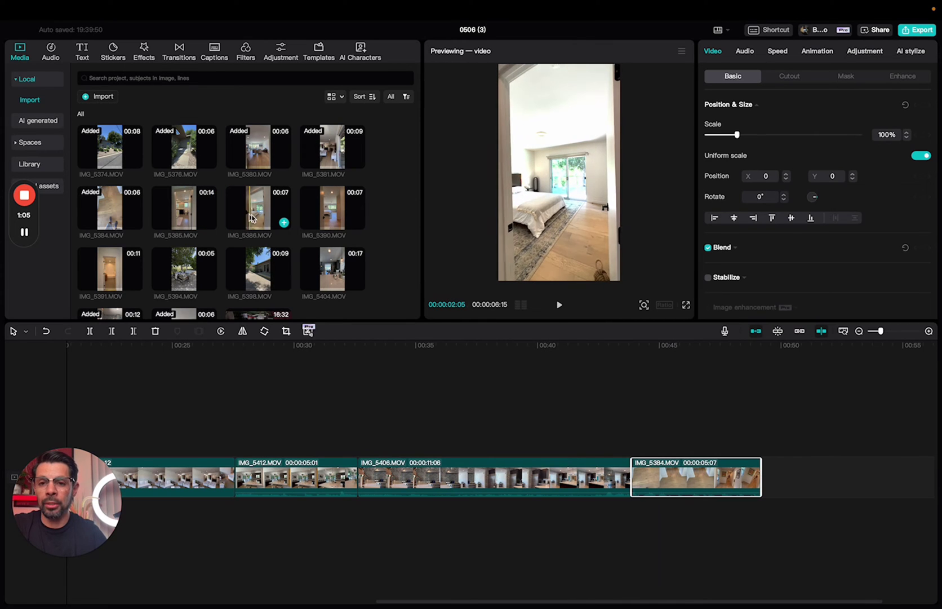
left_click_drag(339, 219, 766, 477)
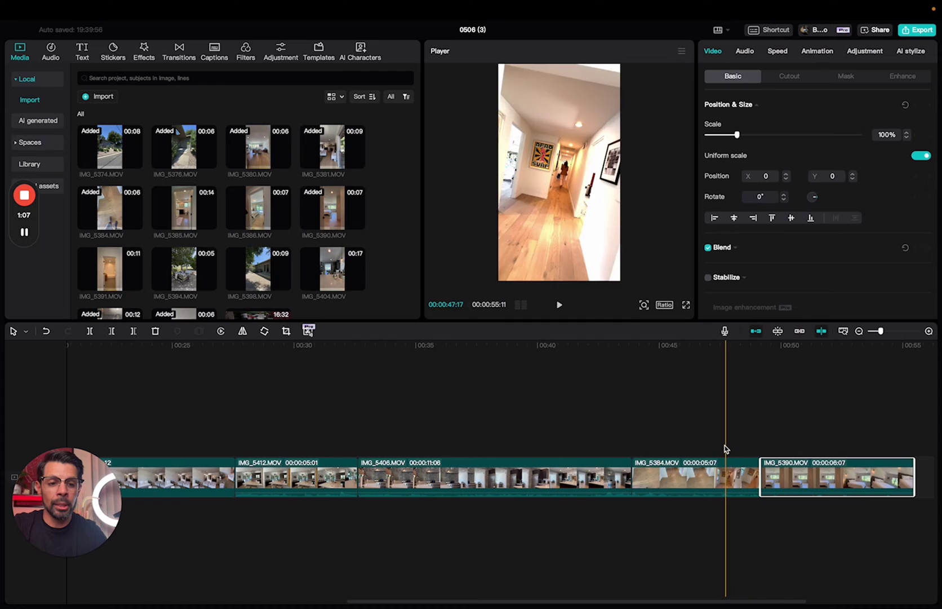
scroll(719, 446, "right", 5)
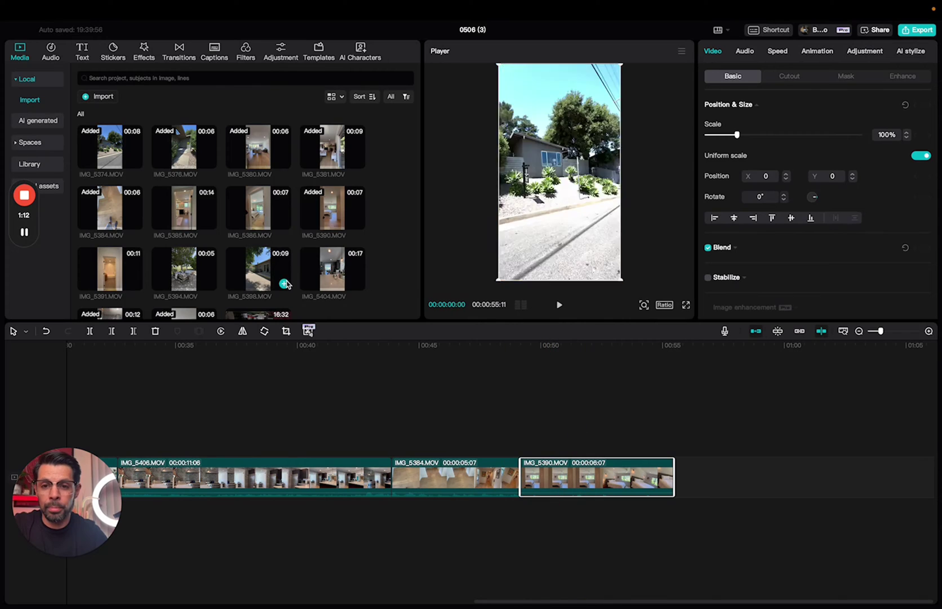
left_click_drag(137, 280, 680, 462)
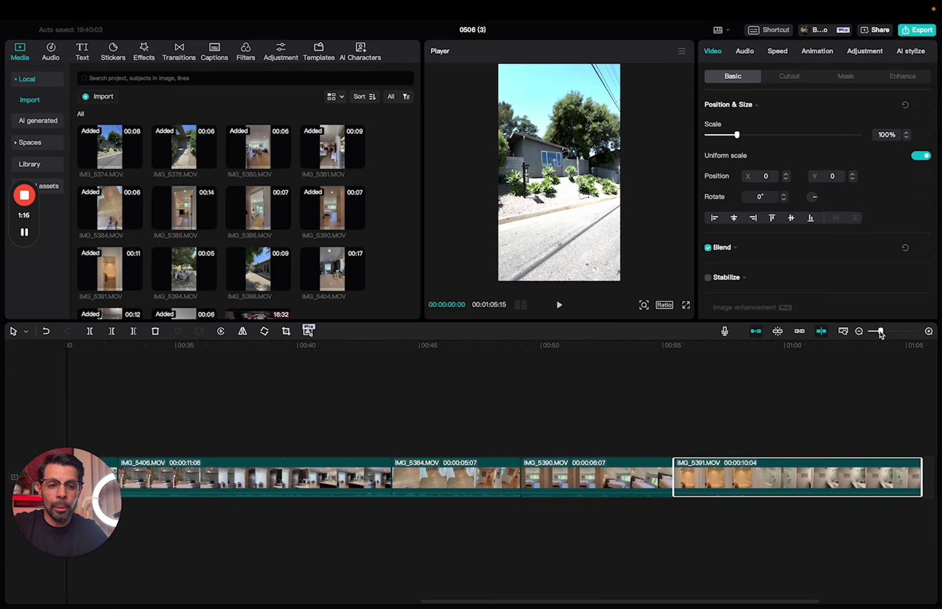
left_click_drag(881, 332, 877, 332)
left_click(824, 349)
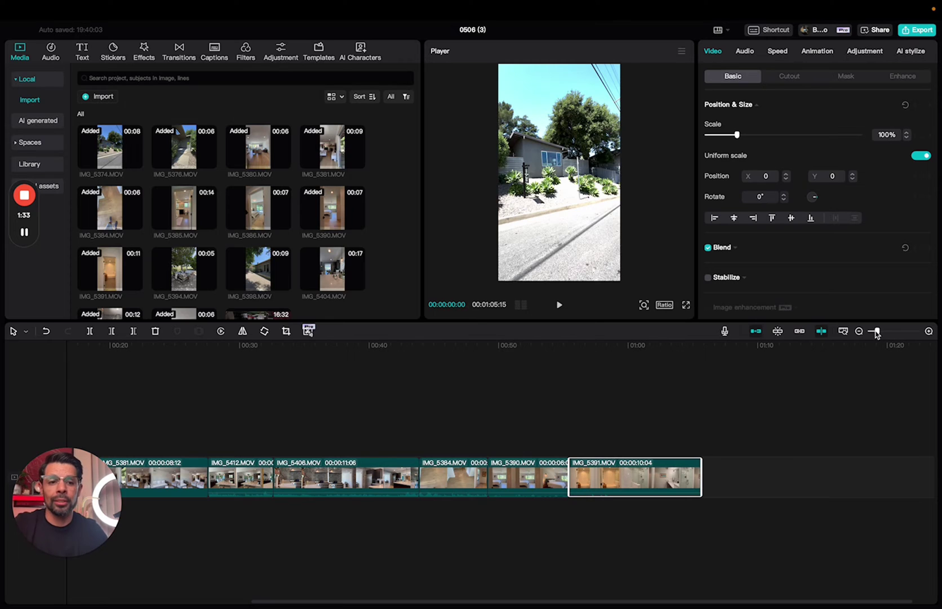
left_click_drag(877, 333, 874, 334)
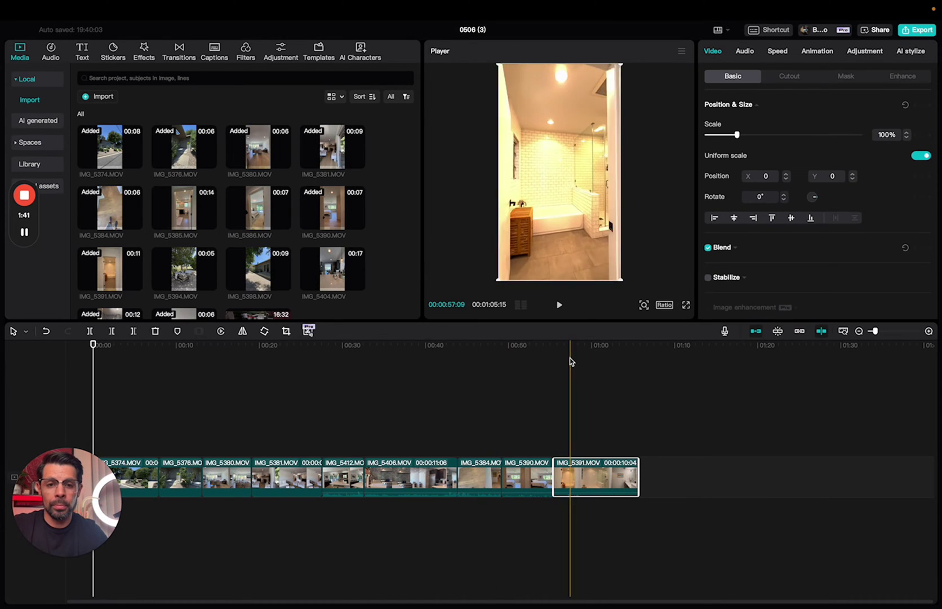
- Append IMG_5412, IMG_5406, IMG_5398 and IMG_5394 to the main track and select them
scroll(316, 237, "down", 2)
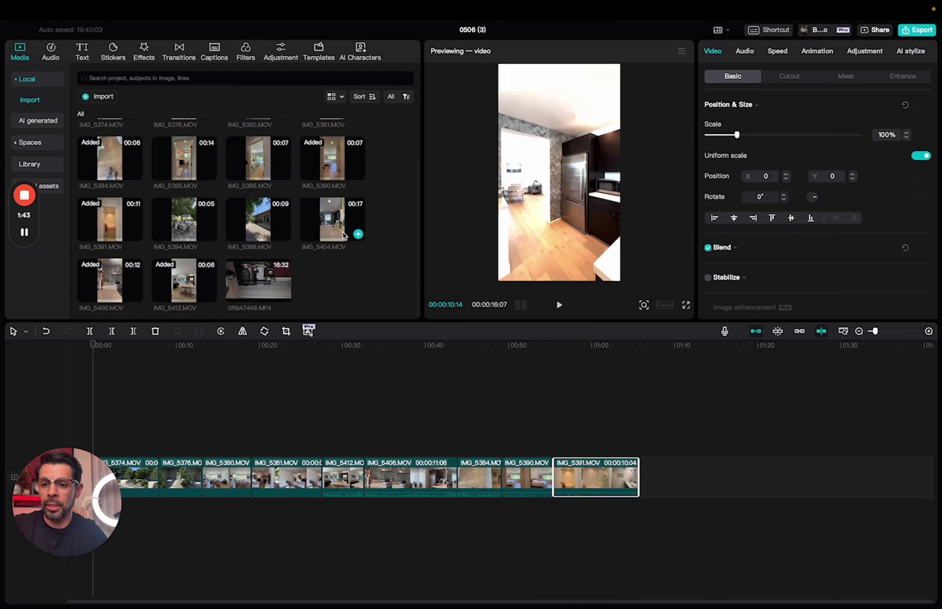
left_click_drag(184, 280, 668, 434)
left_click_drag(119, 285, 700, 481)
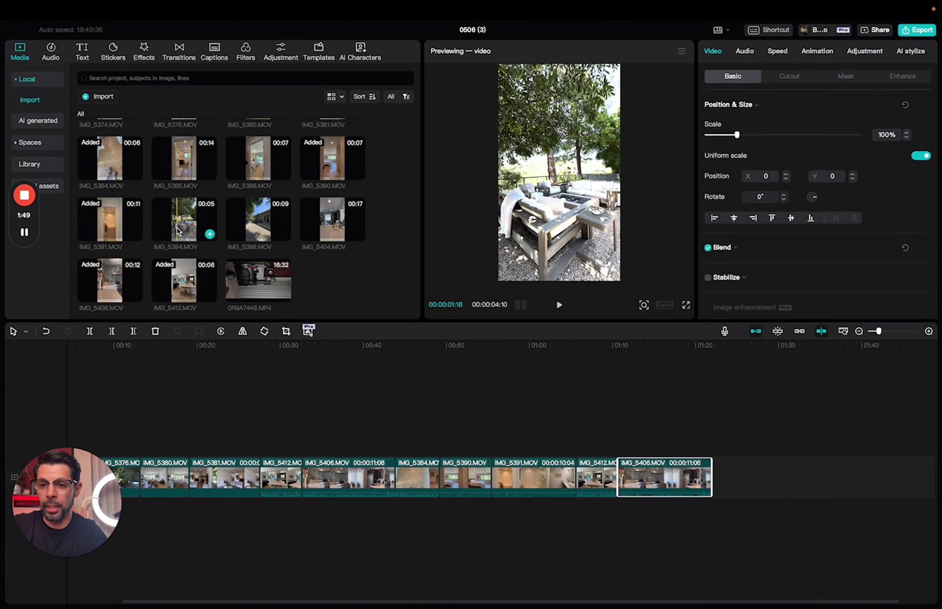
left_click_drag(248, 223, 715, 439)
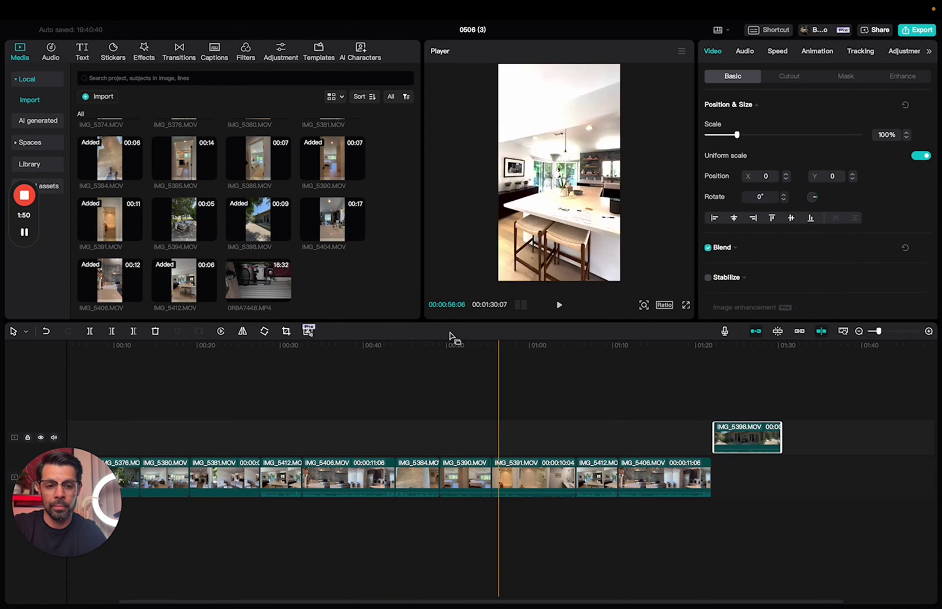
left_click_drag(186, 223, 764, 478)
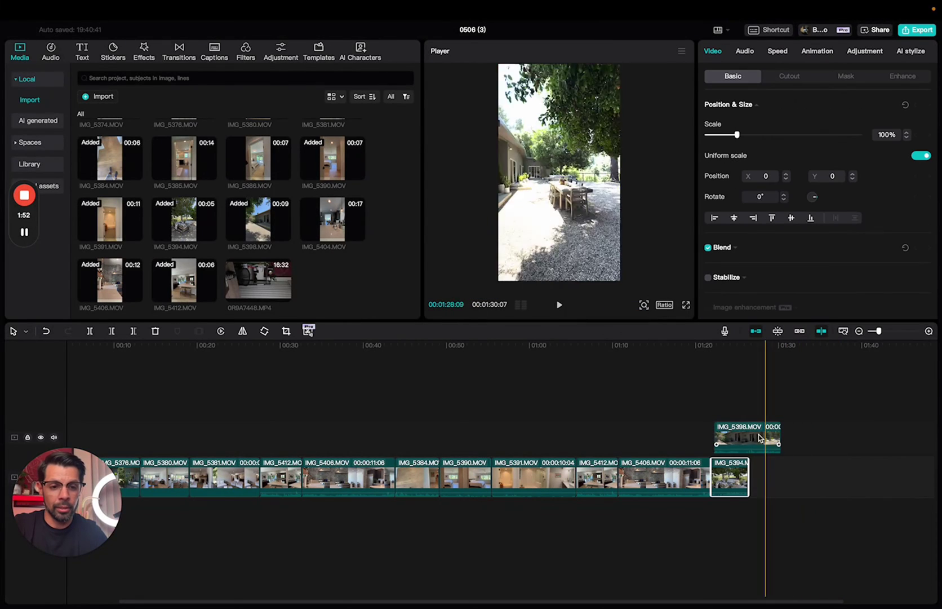
left_click_drag(741, 439, 736, 473)
left_click_drag(879, 331, 875, 331)
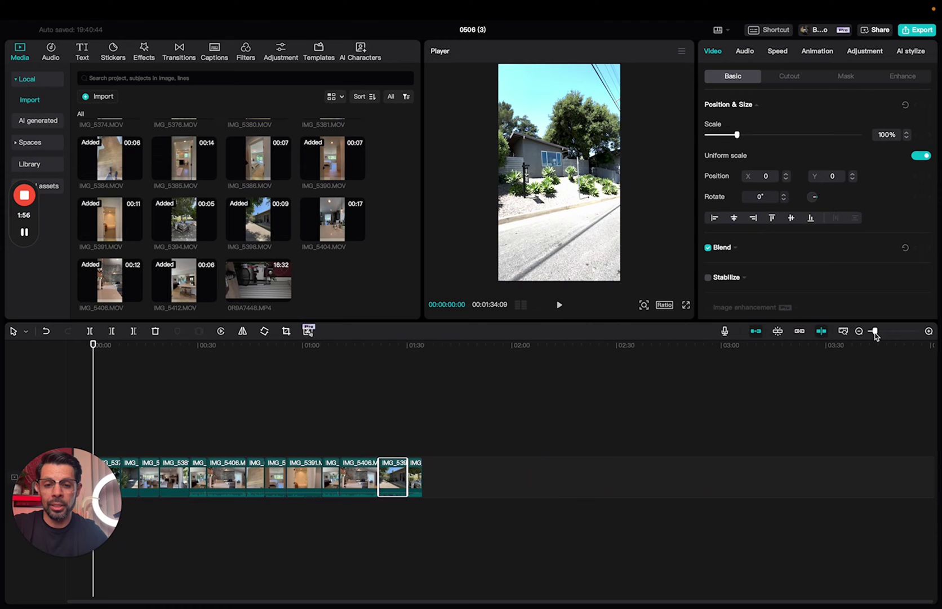
left_click_drag(229, 409, 561, 503)
- Set the new clips' volume to -∞dB and trim IMG_5374 to about three seconds
left_click(744, 51)
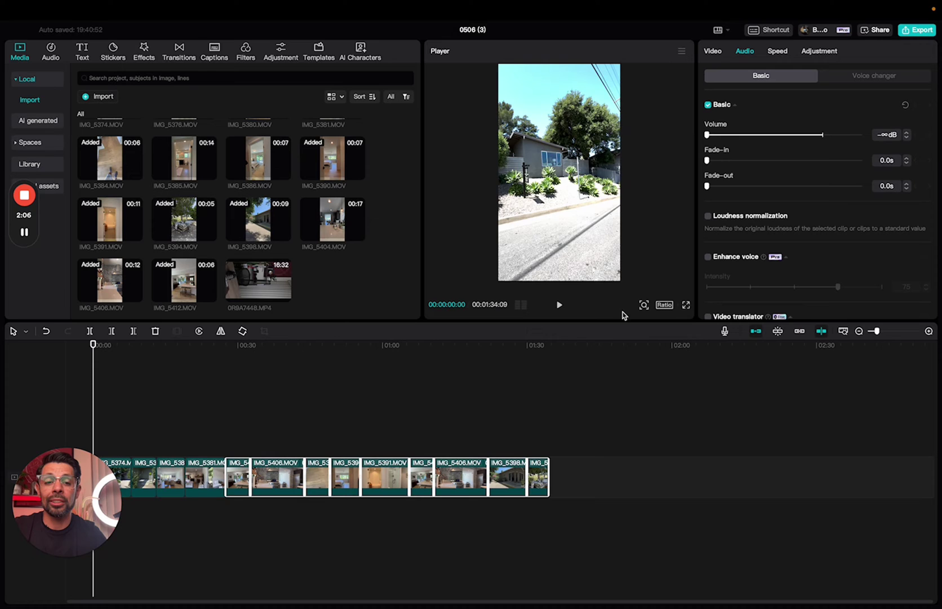
left_click(882, 331)
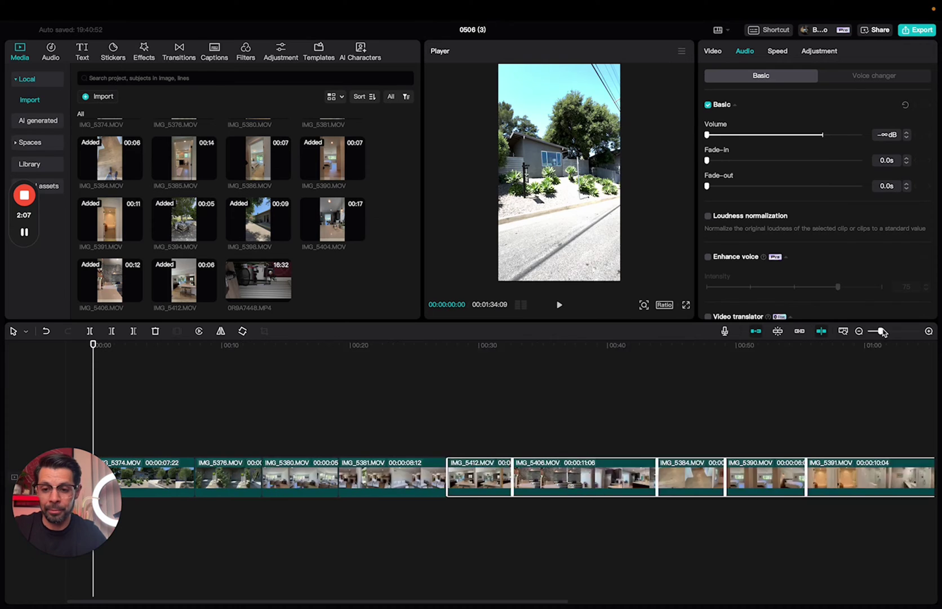
left_click(105, 345)
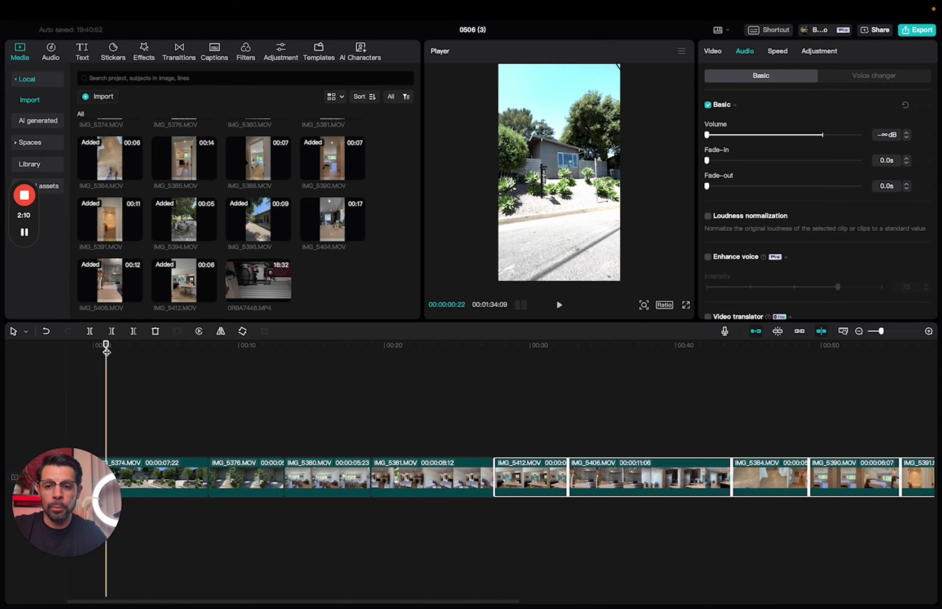
left_click(111, 331)
left_click_drag(106, 349, 154, 345)
left_click(133, 331)
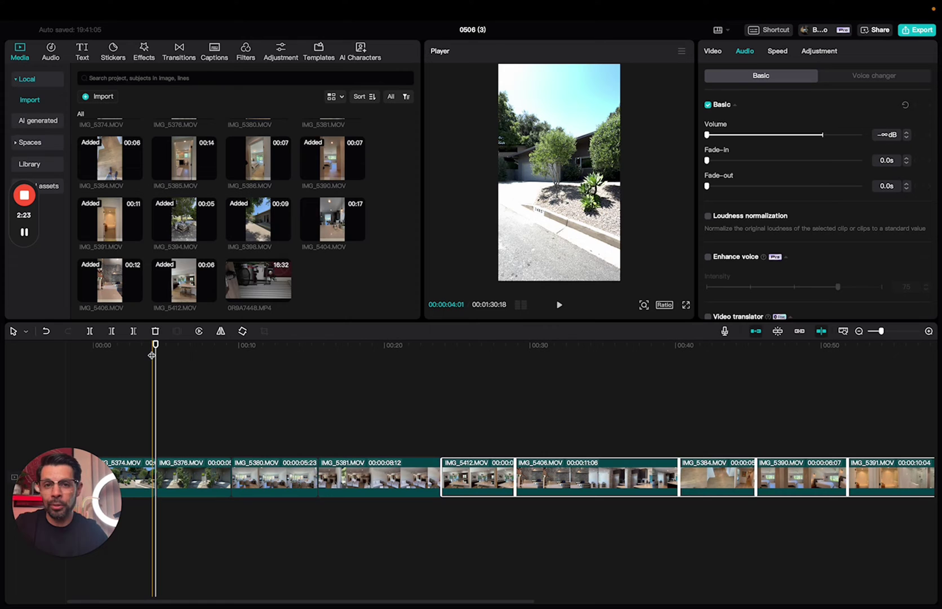
- Trim both ends of IMG_5376 down to a short opening shot
left_click(149, 347)
left_click_drag(149, 346, 306, 347)
left_click(113, 332)
left_click(133, 331)
- Trim the start and end of IMG_5380, IMG_5381 and IMG_5412
key("q")
left_click(135, 332)
left_click(133, 330)
left_click(137, 331)
left_click(112, 331)
left_click(134, 332)
- Trim the start and end of IMG_5406 and shorten IMG_5384
left_click(132, 332)
left_click(115, 331)
left_click(136, 331)
left_click(134, 331)
left_click(134, 333)
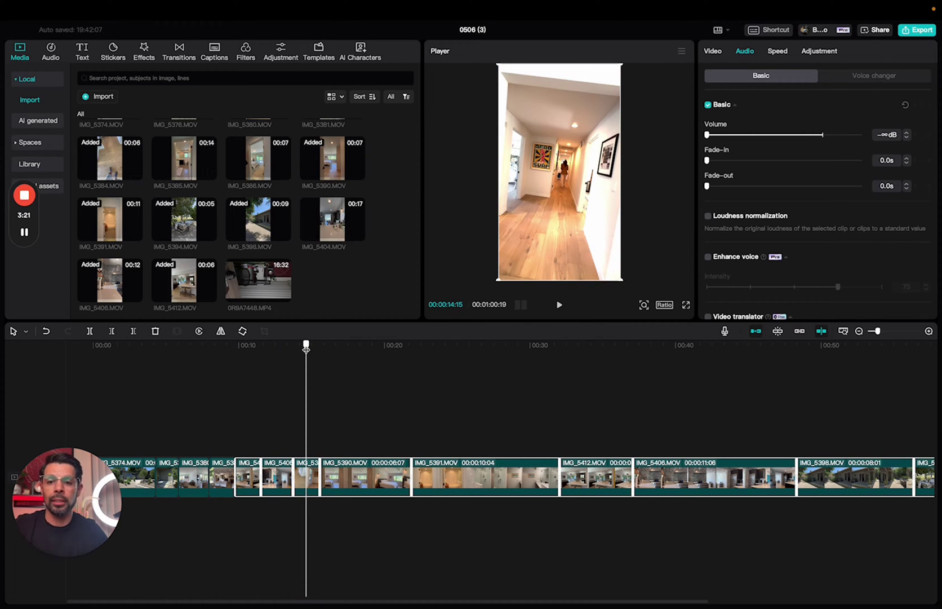
left_click_drag(306, 348, 364, 349)
- Trim both ends of IMG_5390 and IMG_5391
left_click(113, 332)
left_click(132, 332)
left_click(113, 332)
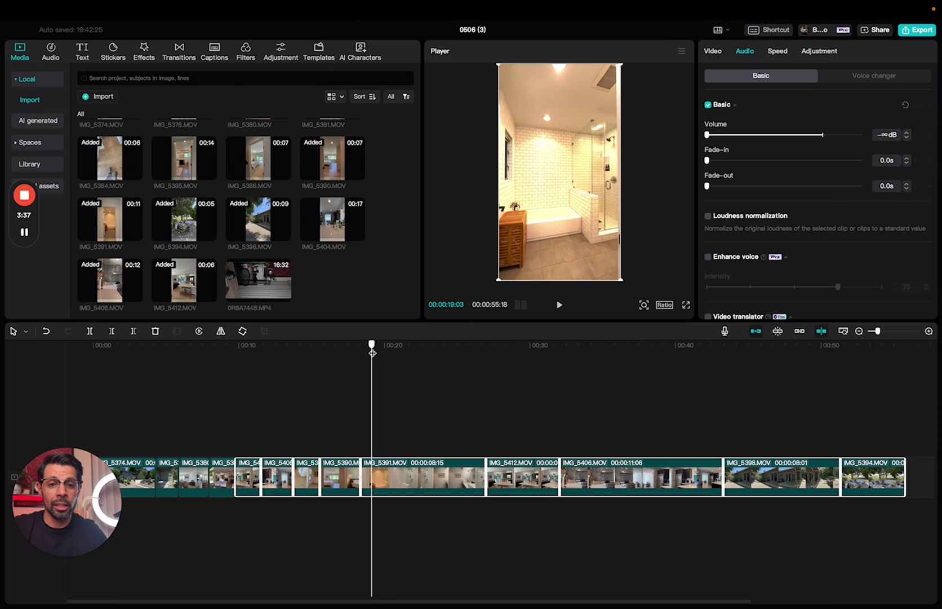
left_click_drag(372, 352, 430, 359)
left_click(135, 333)
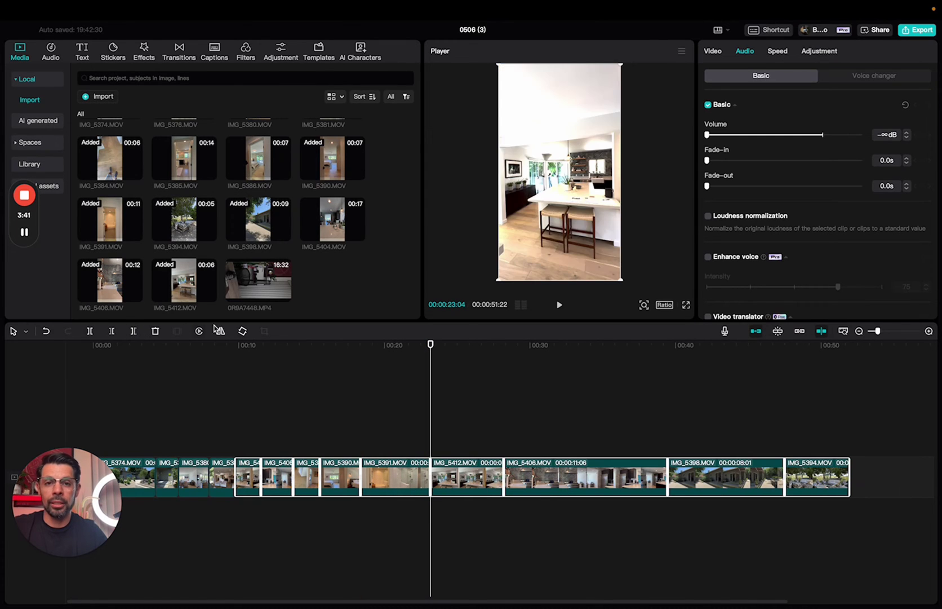
left_click(441, 347)
left_click_drag(442, 347, 252, 366)
- Delete the IMG_5406 clip near 00:10 and trim both ends of IMG_5412
left_click(274, 406)
left_click(277, 471)
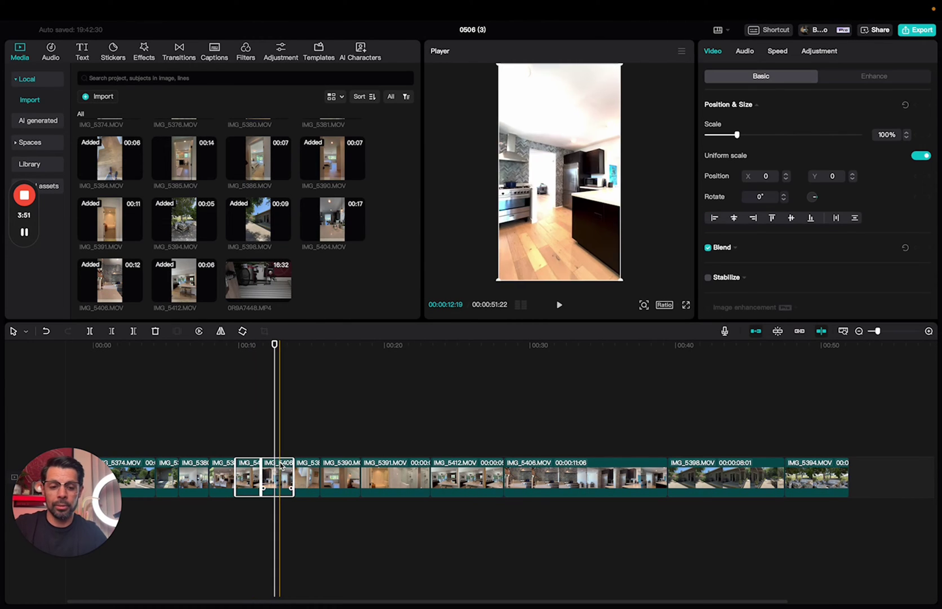
key("Delete")
left_click_drag(276, 345, 408, 358)
left_click(112, 331)
left_click(134, 331)
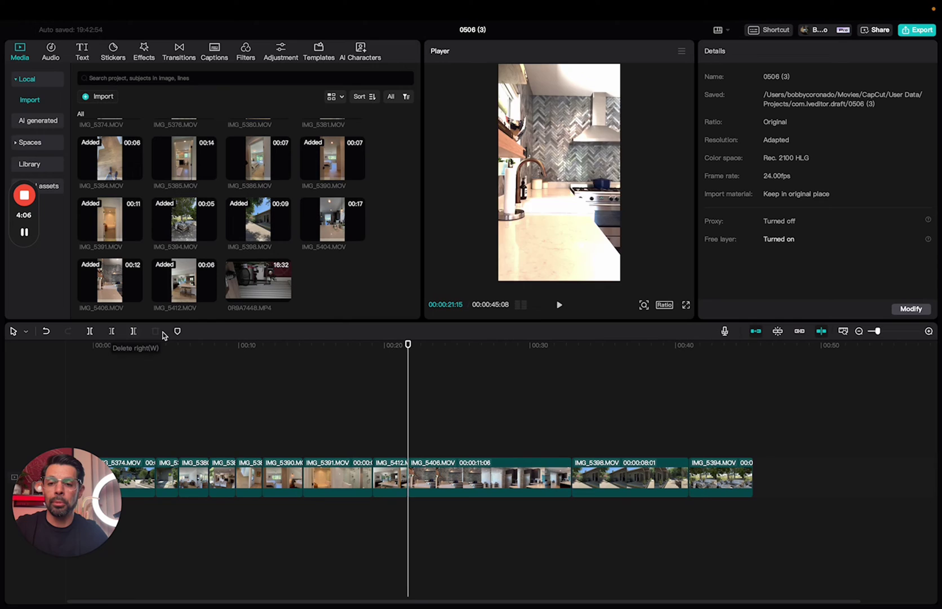
- Trim both ends of IMG_5406 and IMG_5398
left_click_drag(408, 350, 445, 366)
left_click(111, 331)
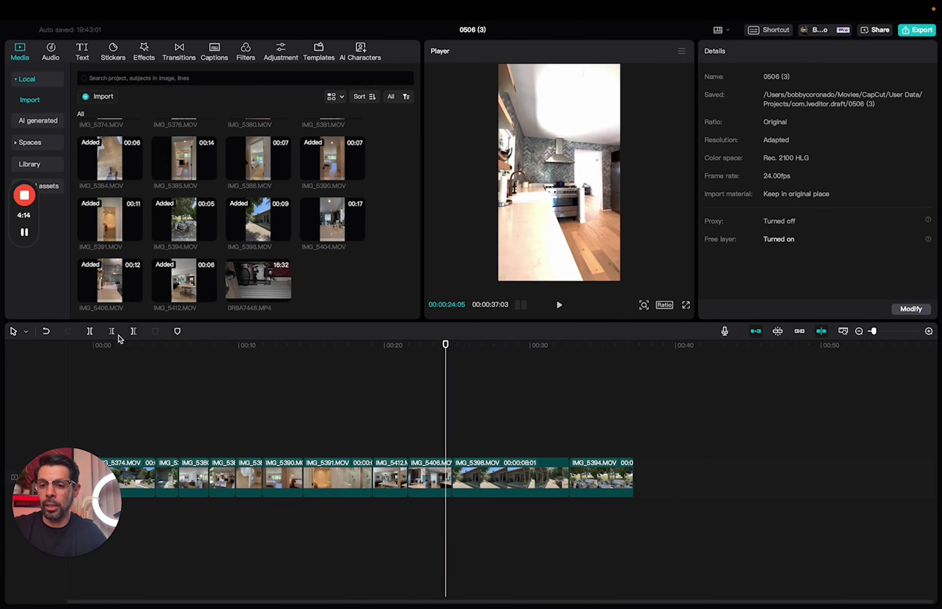
left_click(134, 332)
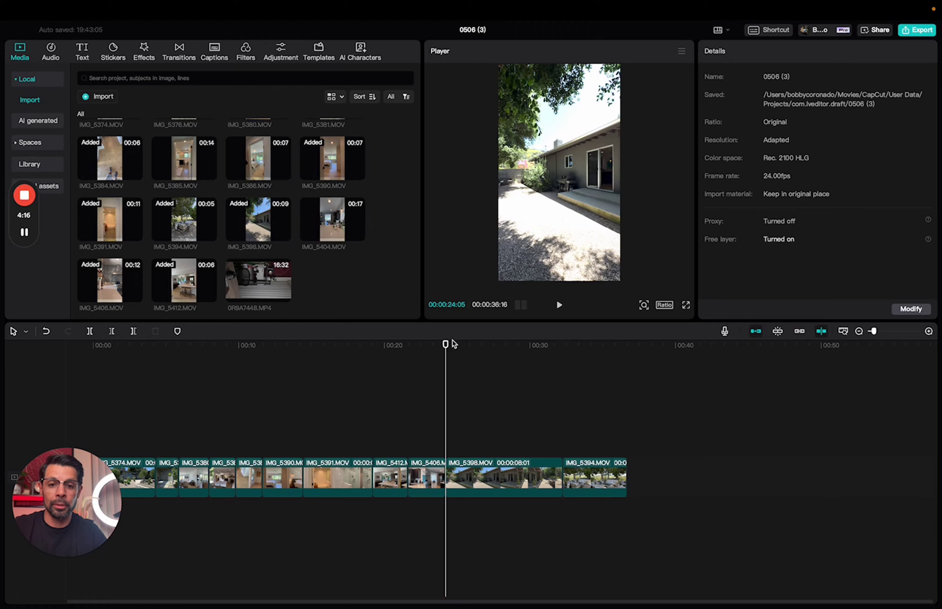
left_click_drag(446, 347, 542, 353)
left_click(112, 332)
left_click(134, 332)
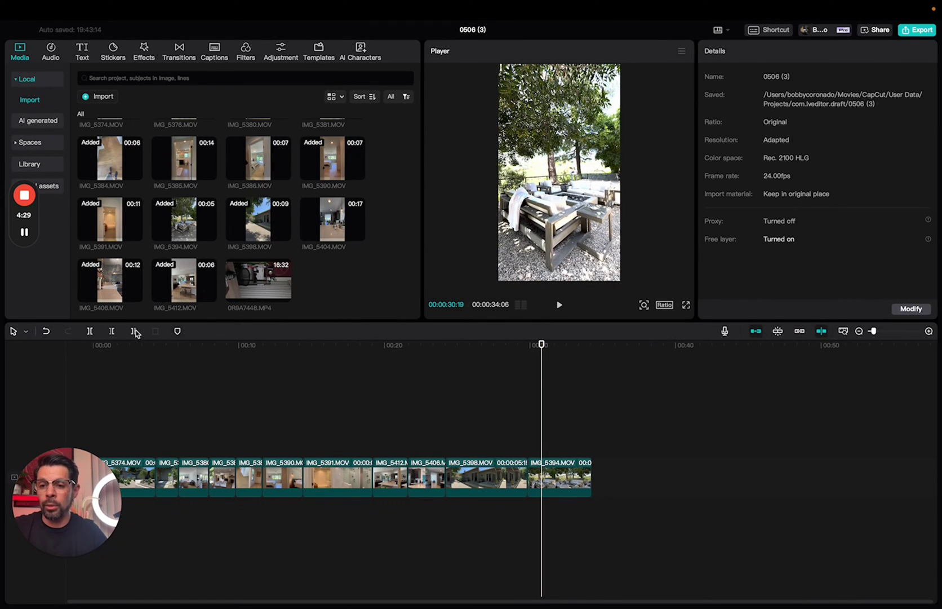
- Trim the start of IMG_5394 and the end of the last clip, ending near 32 seconds
left_click(111, 331)
left_click_drag(543, 345, 1, 345)
left_click(133, 331)
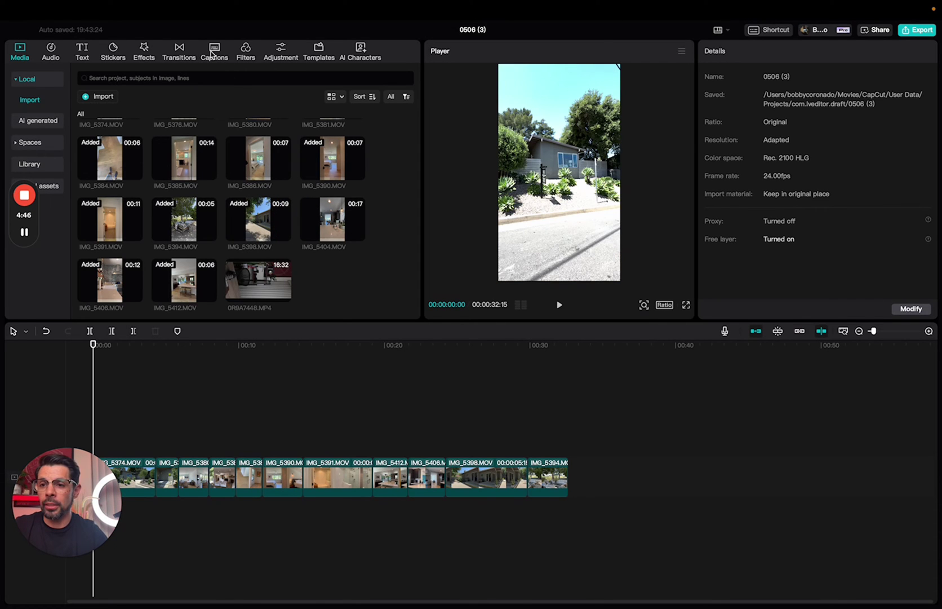
- Add a full-length text clip reading 'mid century style'
left_click(84, 52)
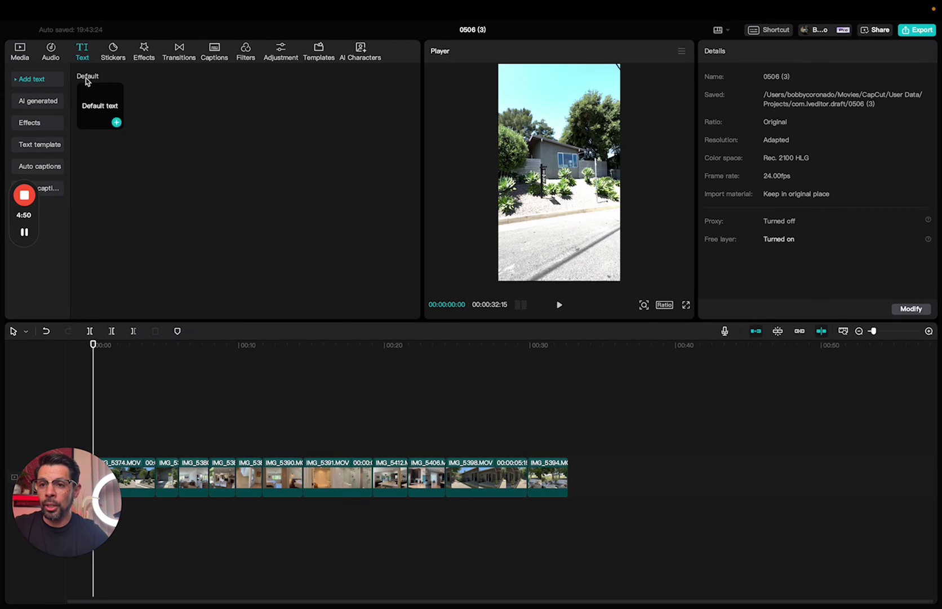
left_click_drag(101, 84, 567, 448)
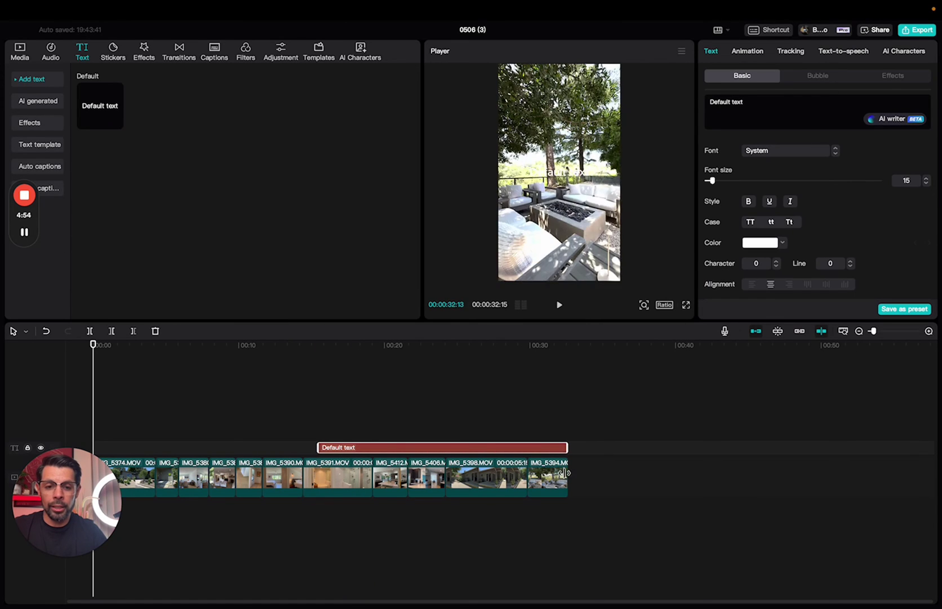
left_click_drag(319, 447, 92, 447)
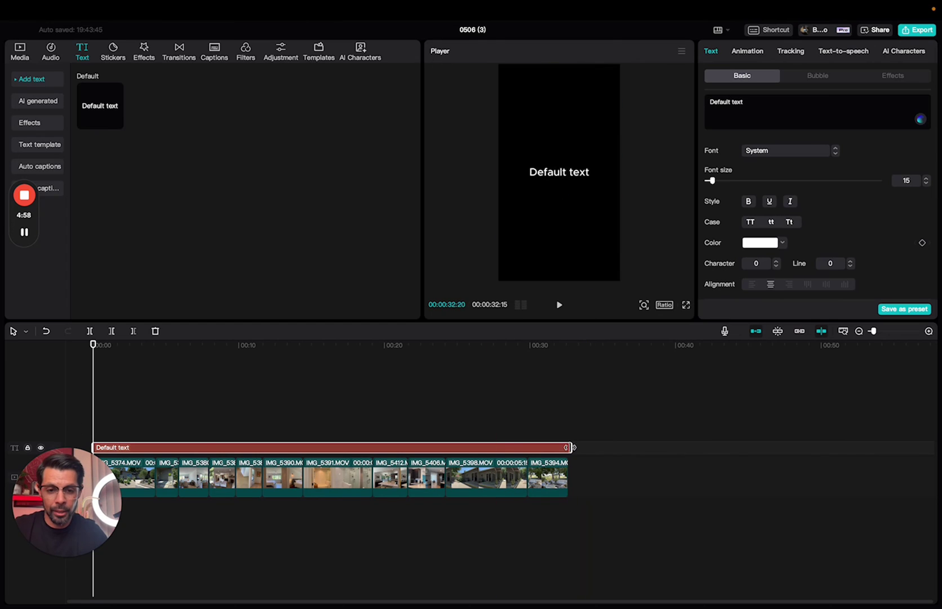
left_click(571, 360)
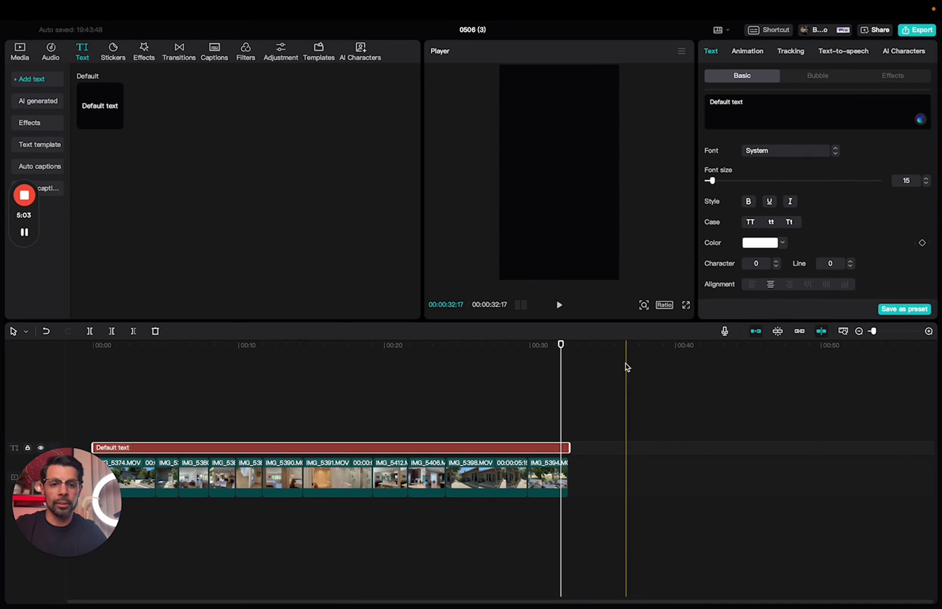
left_click_drag(767, 103, 667, 106)
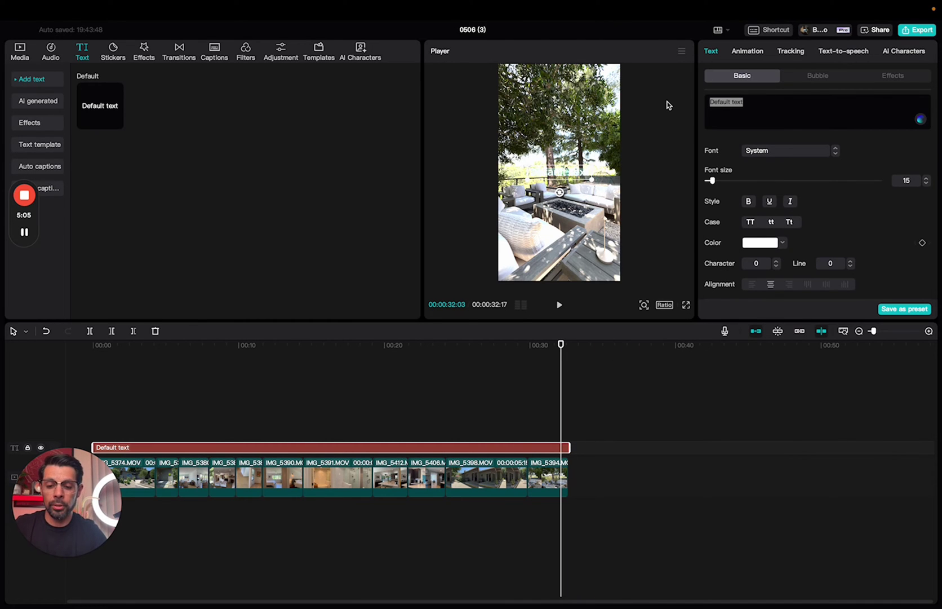
type("mid ce")
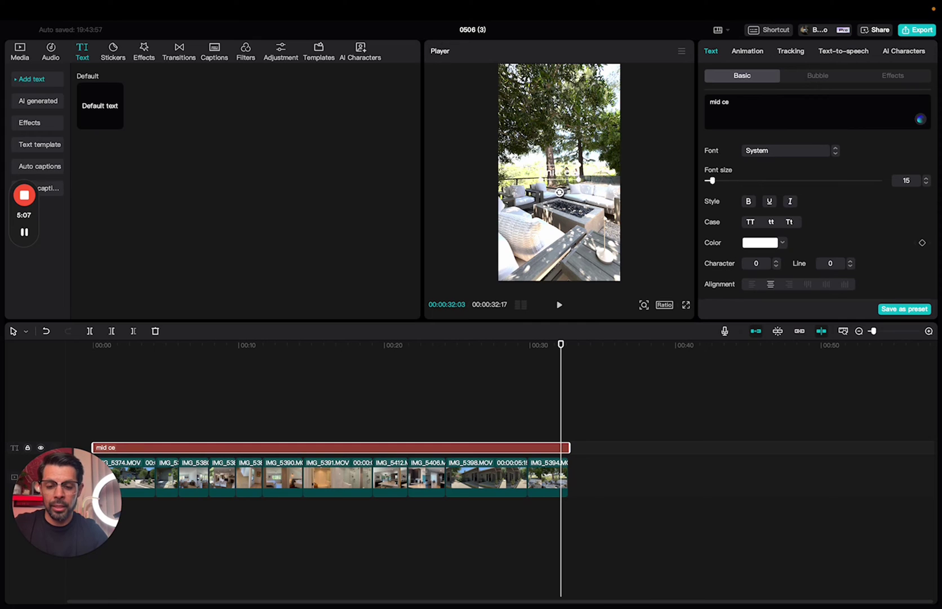
type("ntury style")
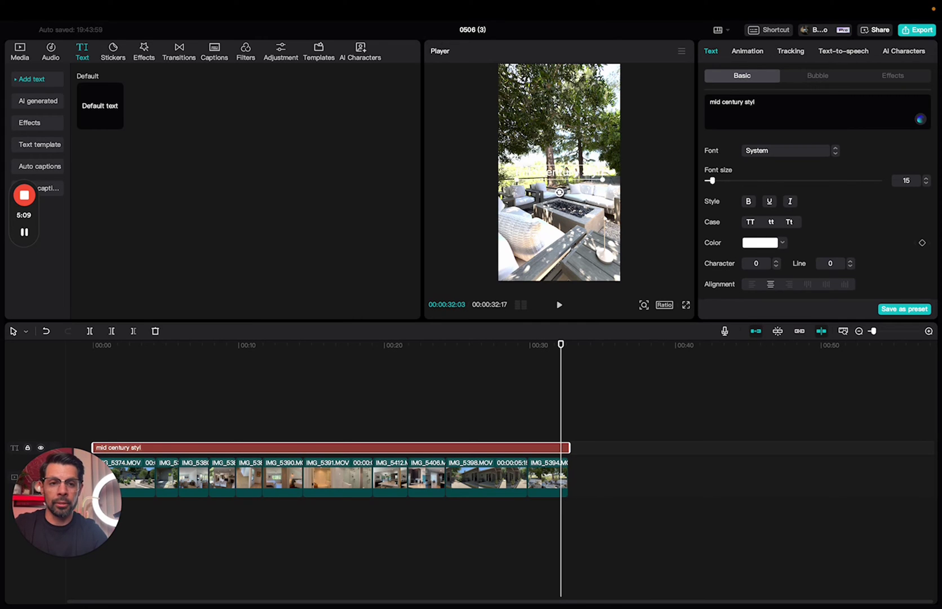
- Style the title in ZY Modern with the outlined preset at 111%, placed below centre, and duplicate it
left_click(783, 153)
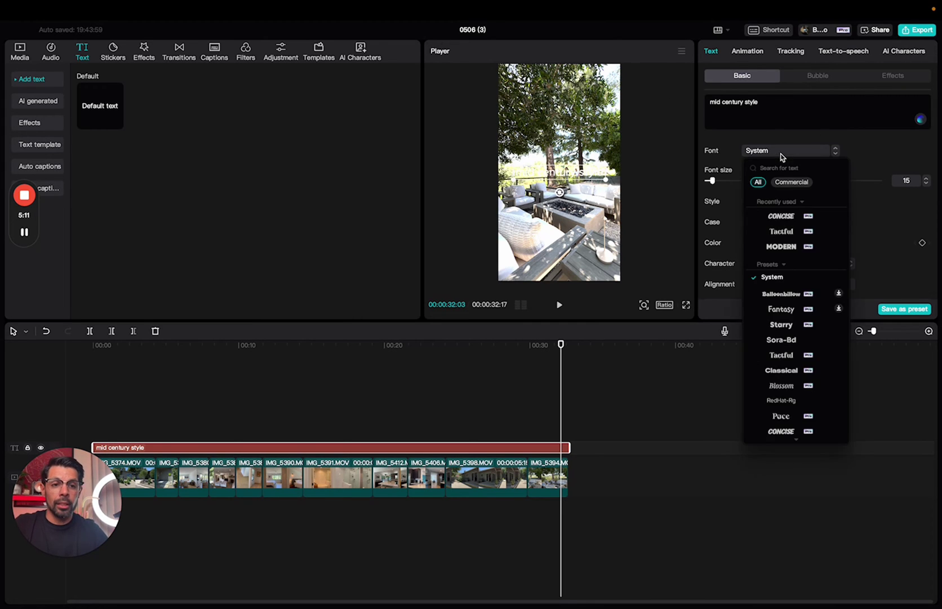
left_click(784, 247)
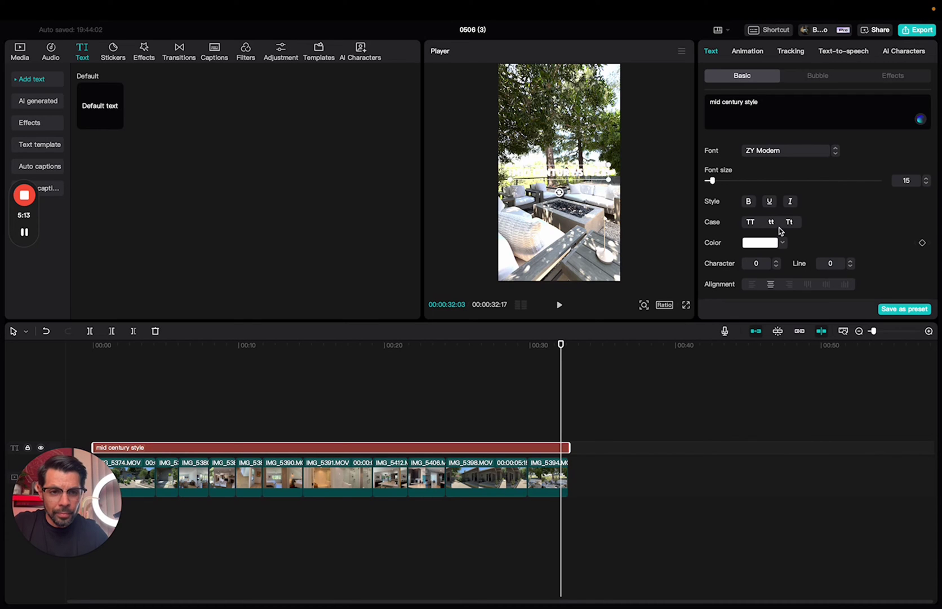
scroll(772, 220, "down", 5)
left_click(778, 183)
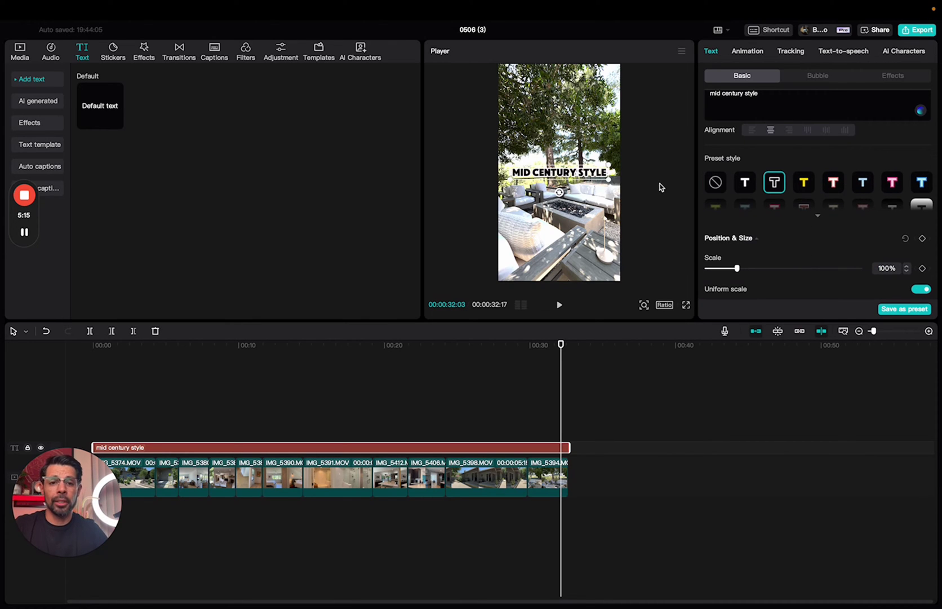
left_click_drag(586, 180, 579, 236)
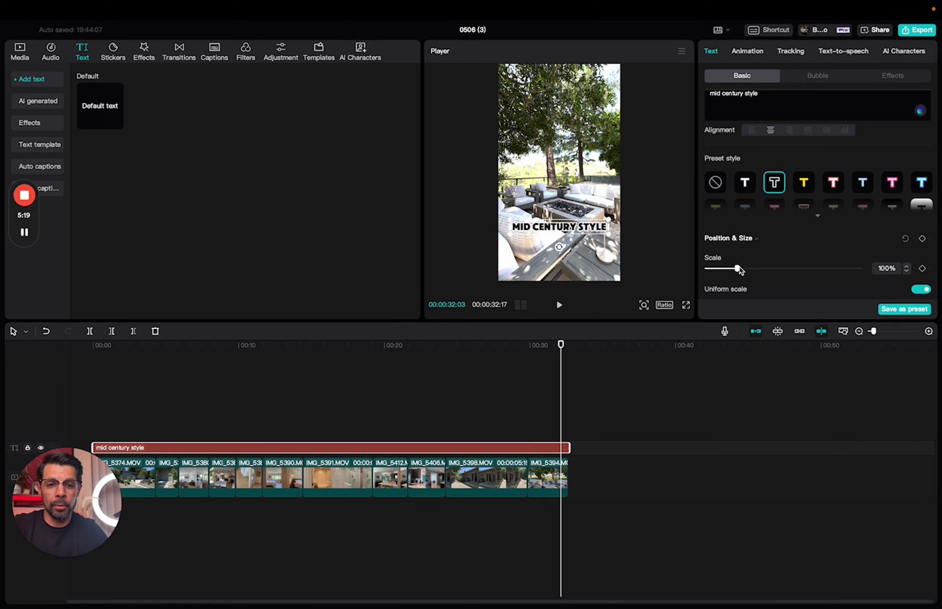
left_click_drag(738, 270, 743, 270)
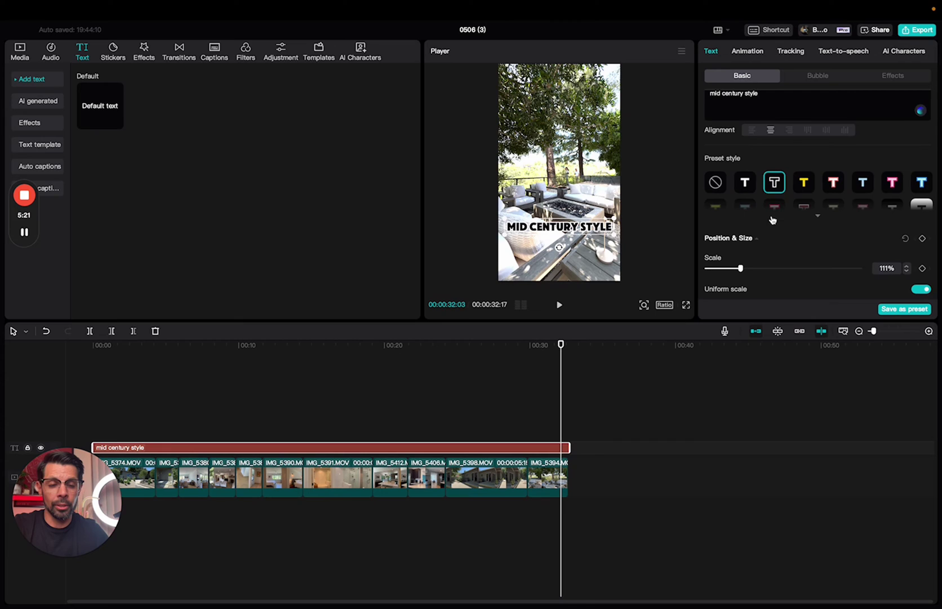
scroll(773, 219, "down", 3)
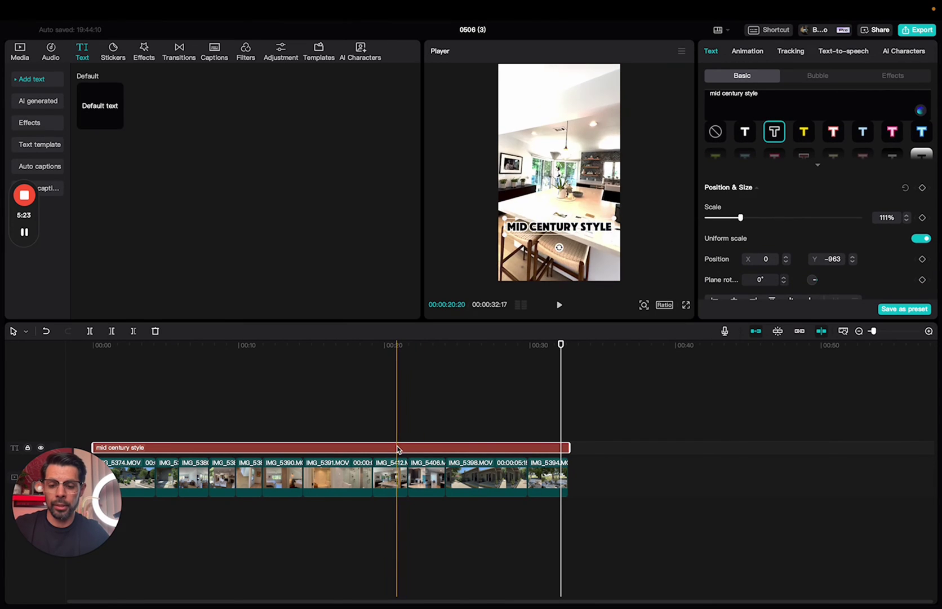
left_click_drag(398, 449, 398, 433)
- Change the copied title to 'sherman oaks' and move it above MID CENTURY STYLE
left_click_drag(762, 106, 688, 104)
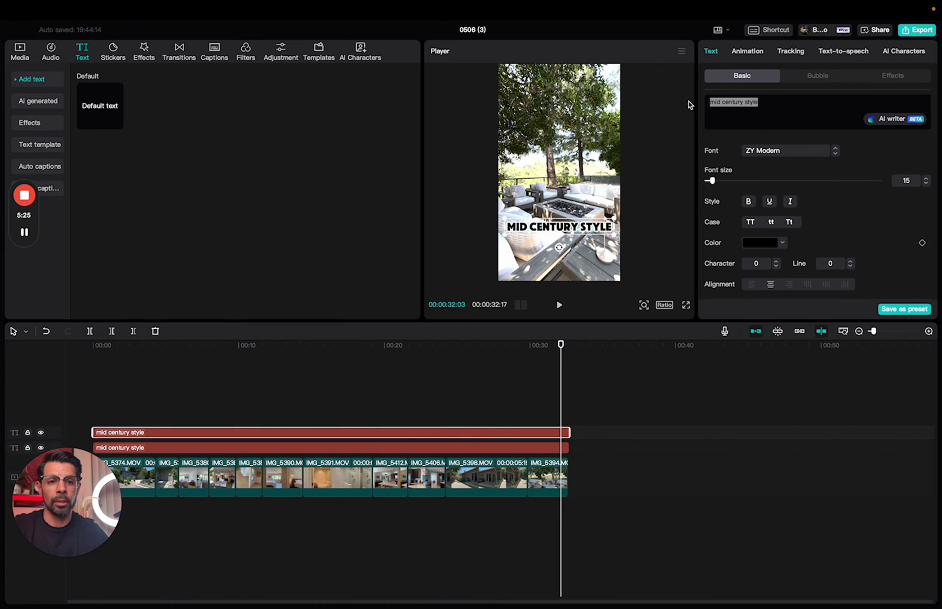
type("sherman")
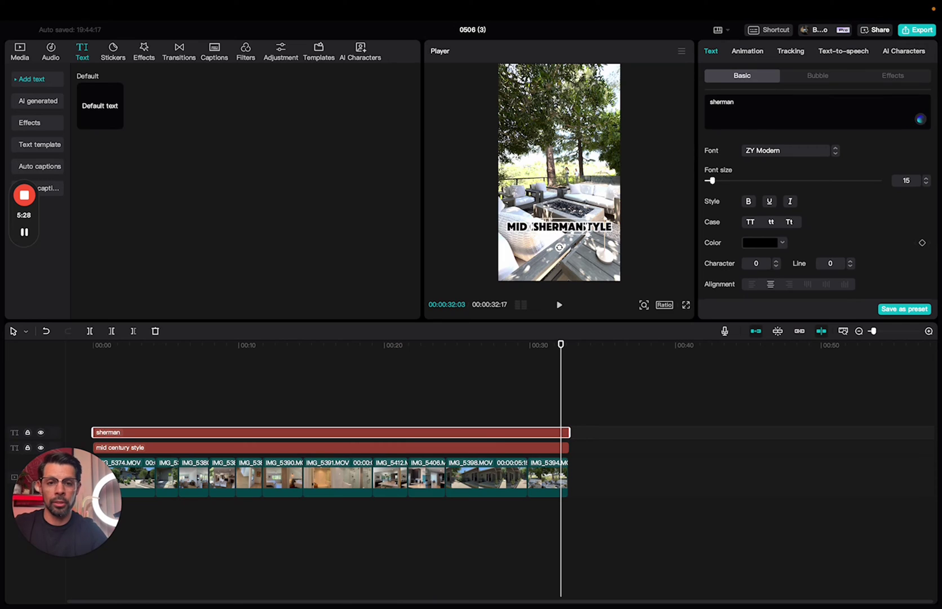
type(" oaks")
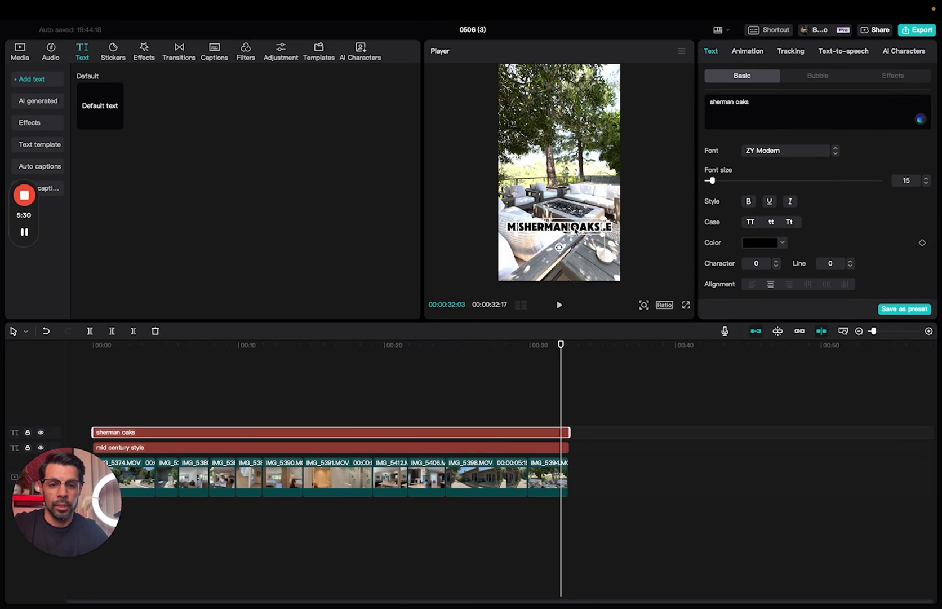
left_click_drag(576, 227, 576, 217)
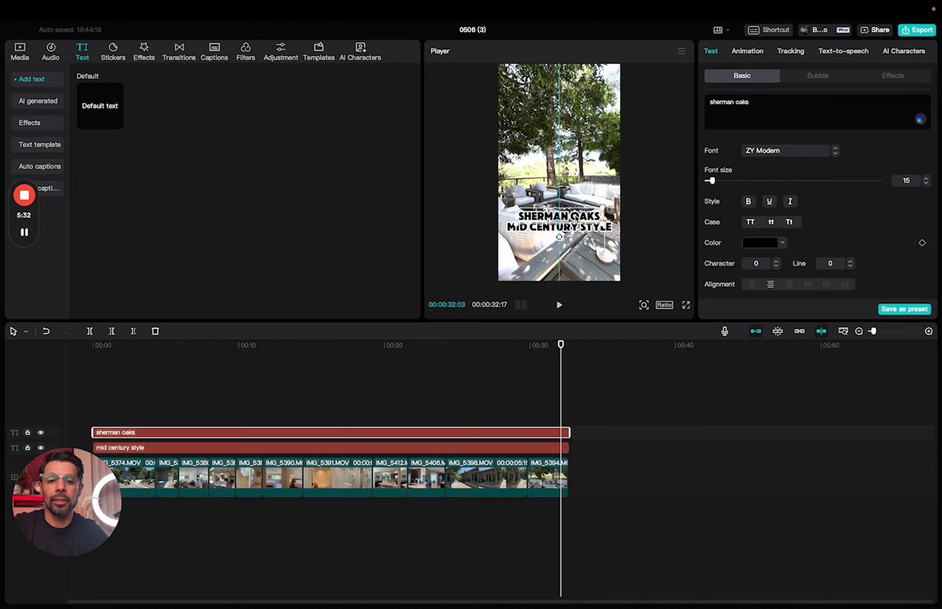
- Give 'sherman oaks' a rounded background box, then lift and shrink the label
scroll(828, 225, "down", 4)
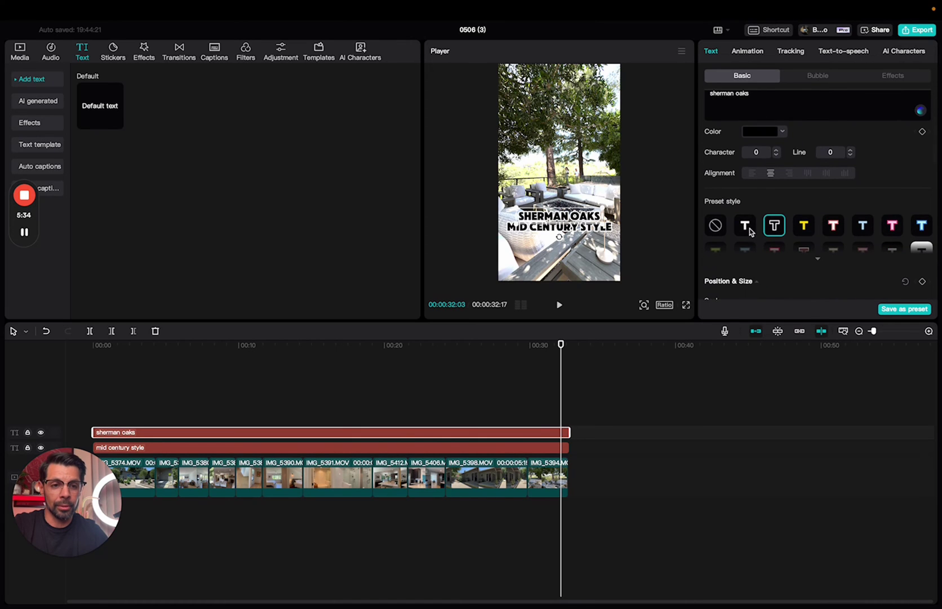
scroll(749, 229, "down", 10)
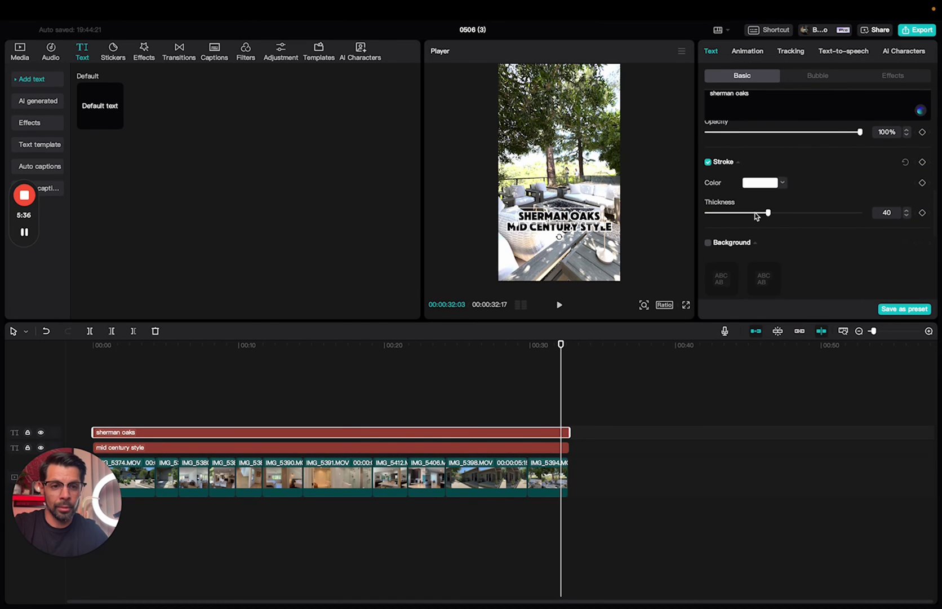
scroll(741, 207, "down", 2)
left_click(708, 181)
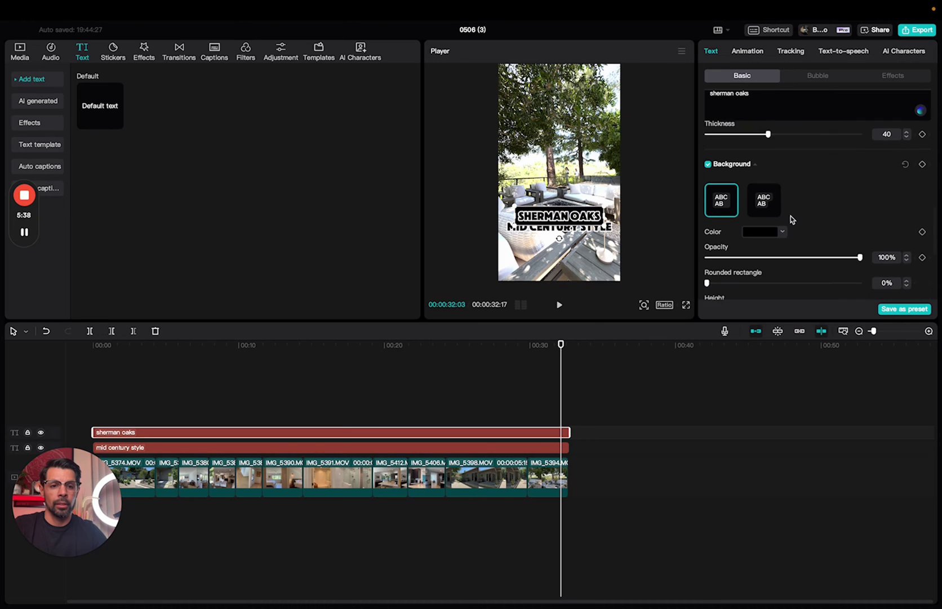
scroll(733, 248, "down", 1)
left_click_drag(722, 266, 781, 269)
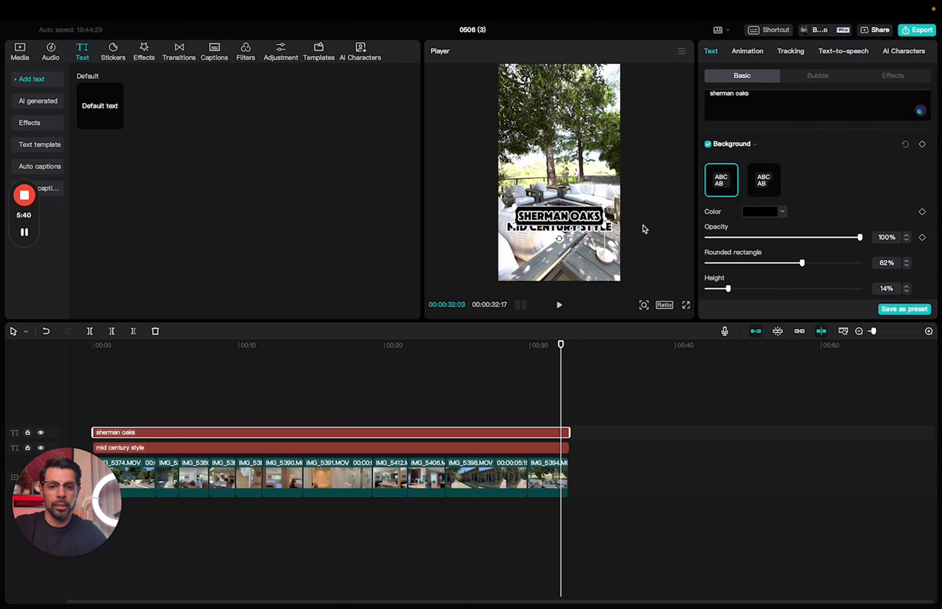
left_click_drag(547, 216, 546, 213)
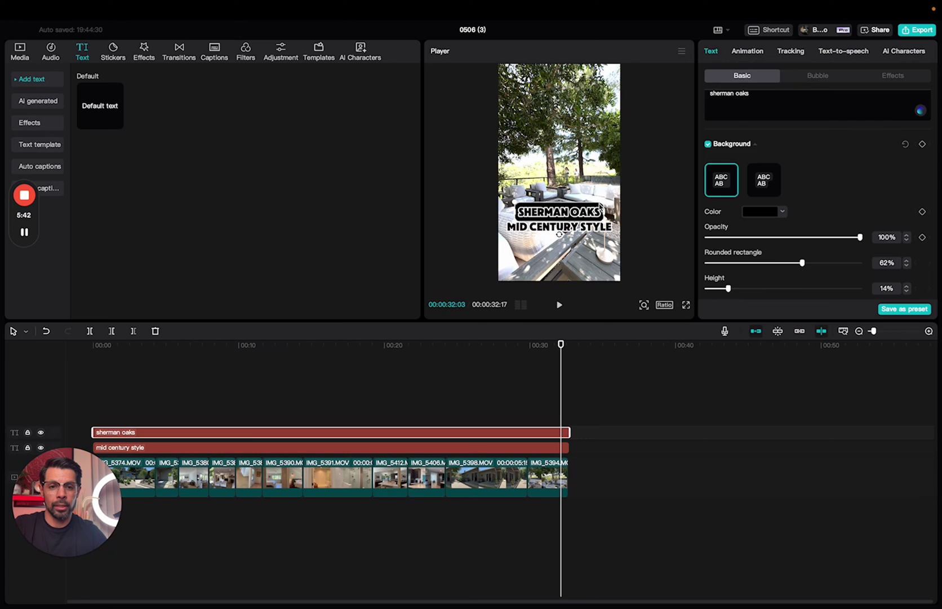
left_click(602, 208)
left_click(600, 212)
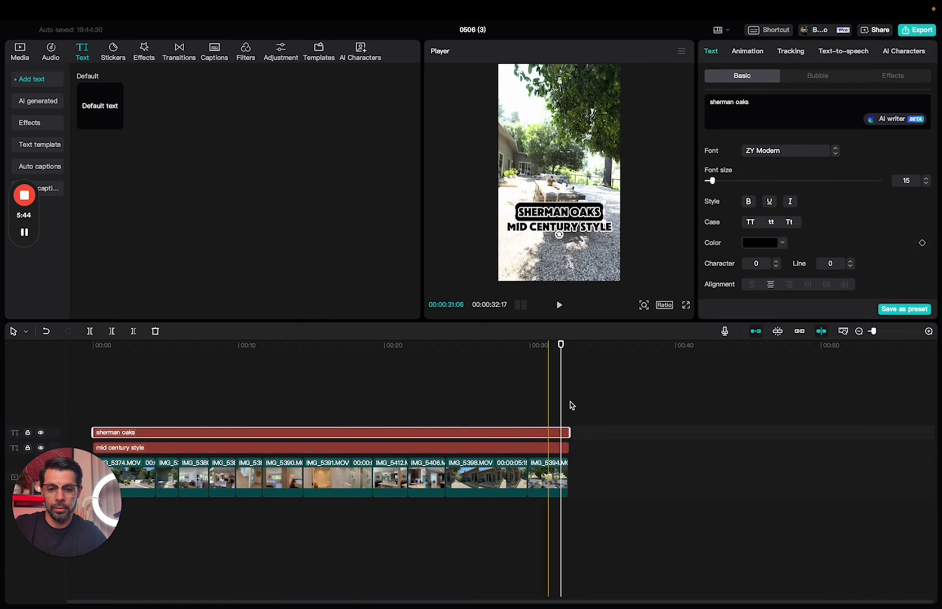
left_click_drag(604, 203, 576, 216)
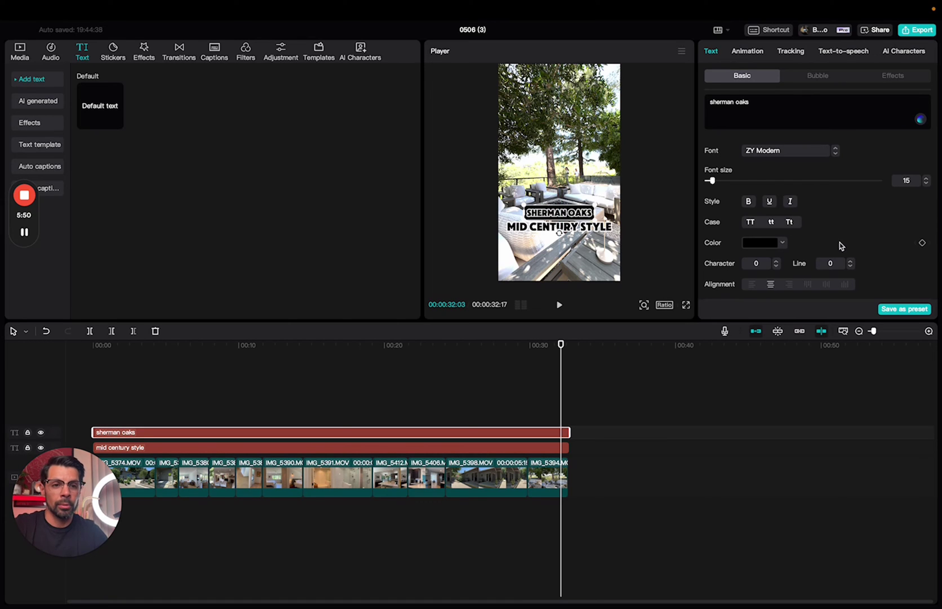
- Change the title's background colour from black to white (FFFFFF)
scroll(841, 246, "down", 2)
scroll(841, 245, "down", 6)
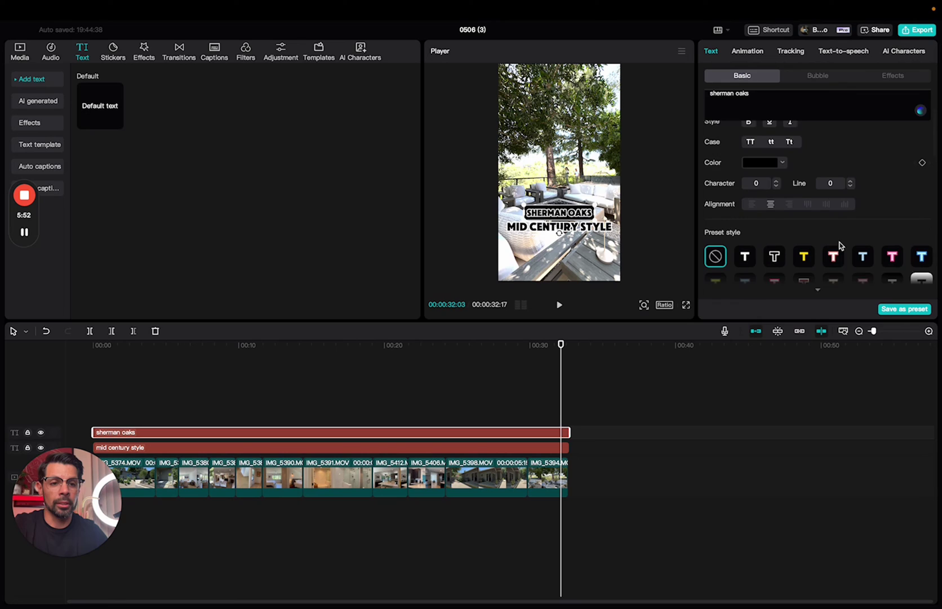
scroll(744, 253, "down", 12)
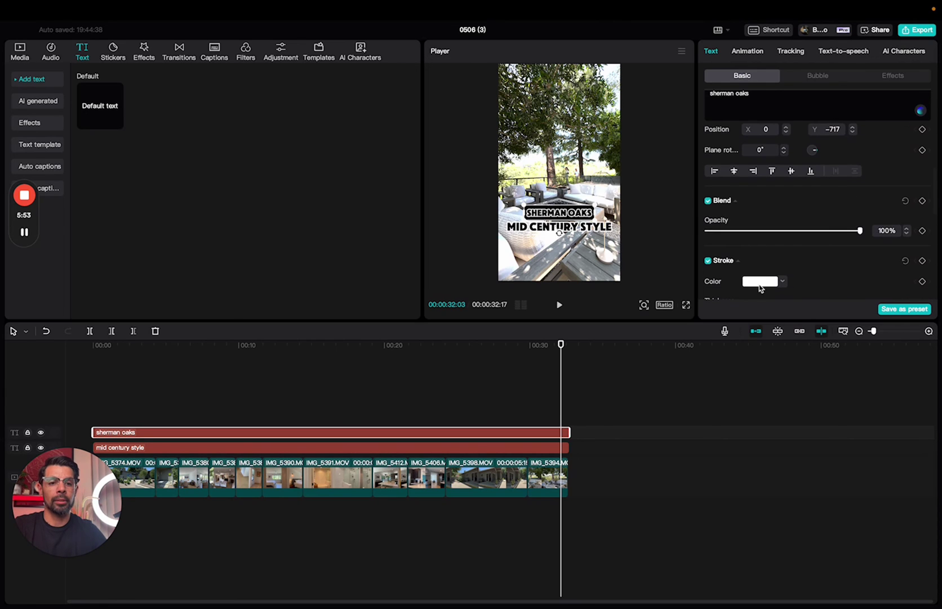
scroll(789, 245, "up", 8)
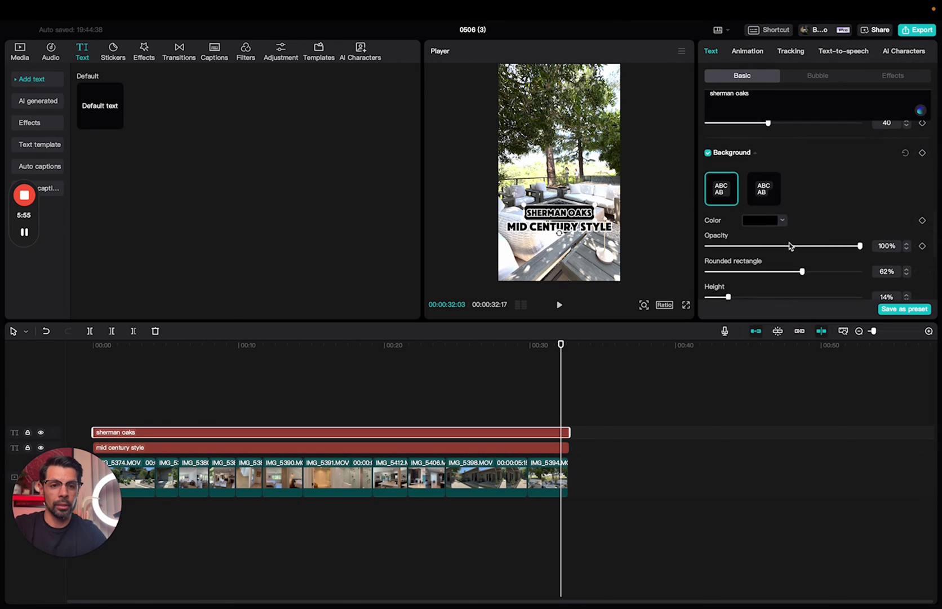
left_click(765, 205)
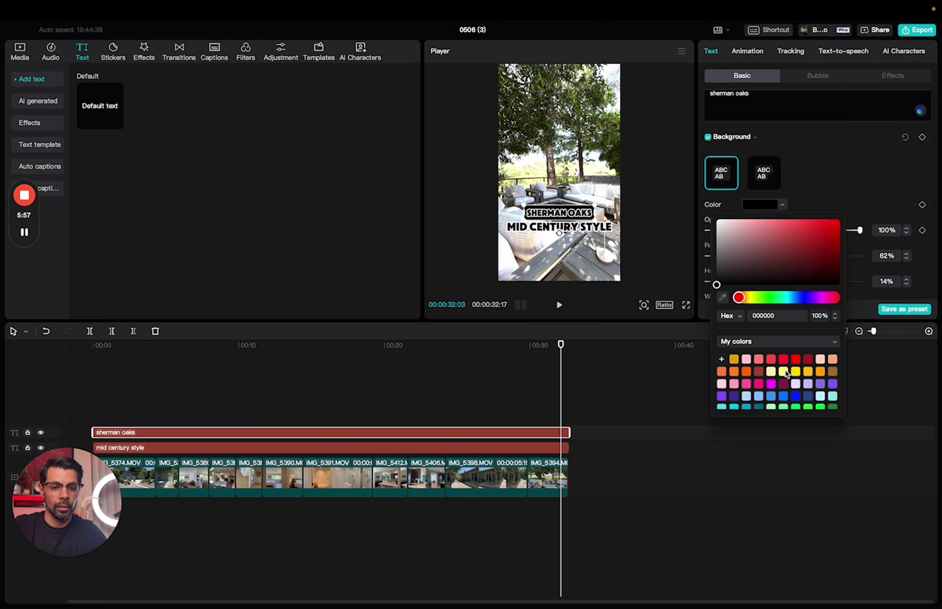
scroll(787, 374, "down", 3)
scroll(801, 379, "up", 4)
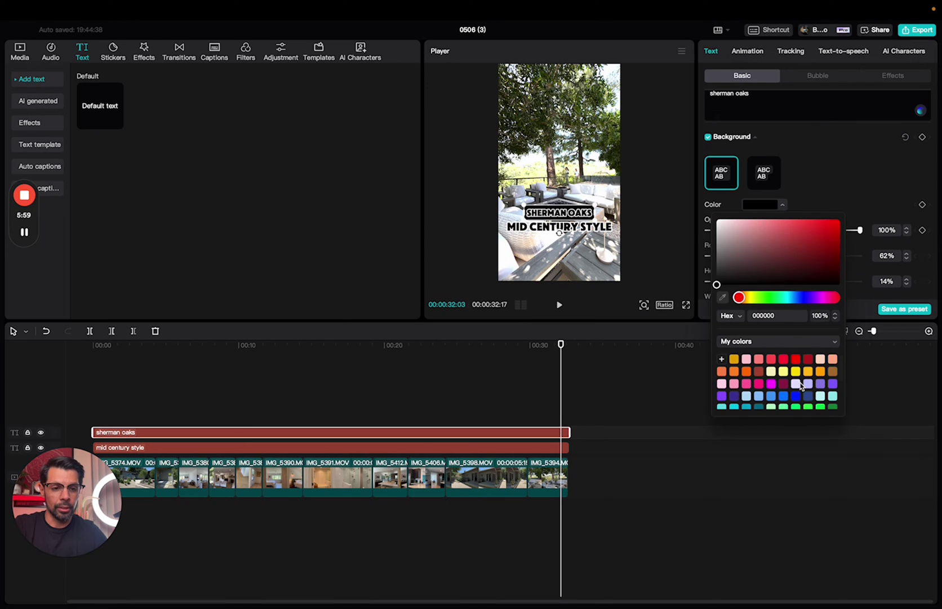
left_click_drag(718, 286, 715, 213)
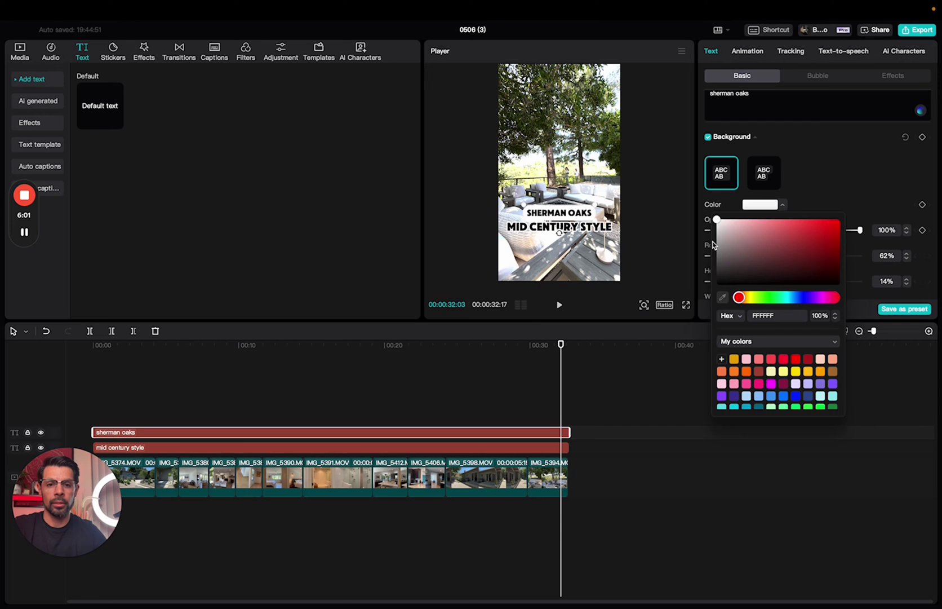
left_click(796, 166)
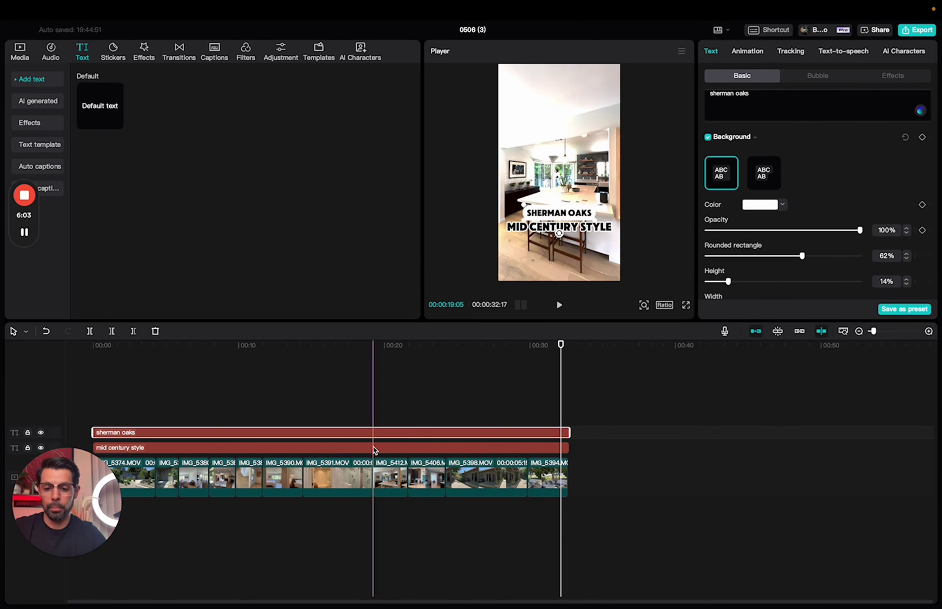
- Duplicate the MID CENTURY STYLE title below the original and change it to '$3,999,000'
left_click_drag(372, 451, 360, 421)
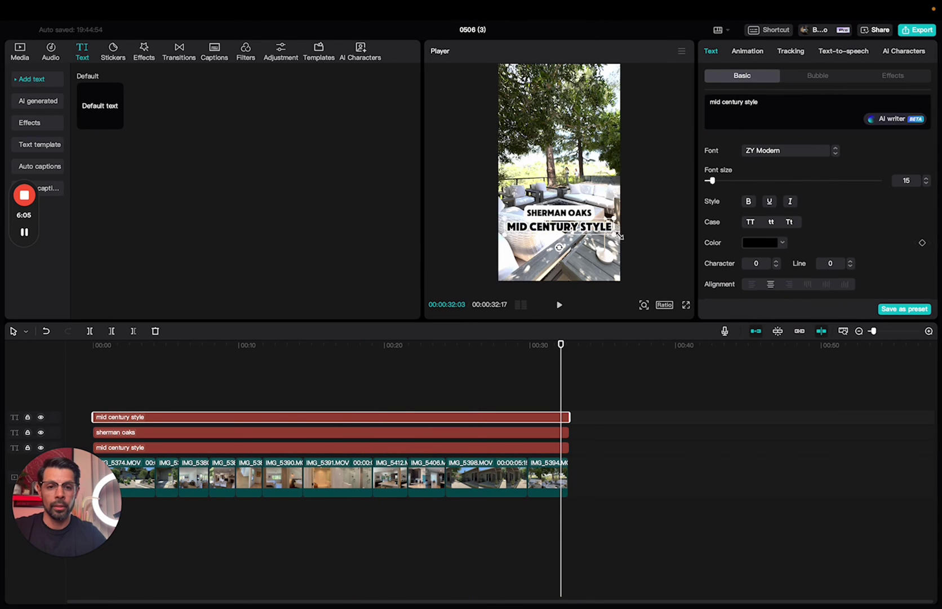
left_click_drag(592, 231, 592, 243)
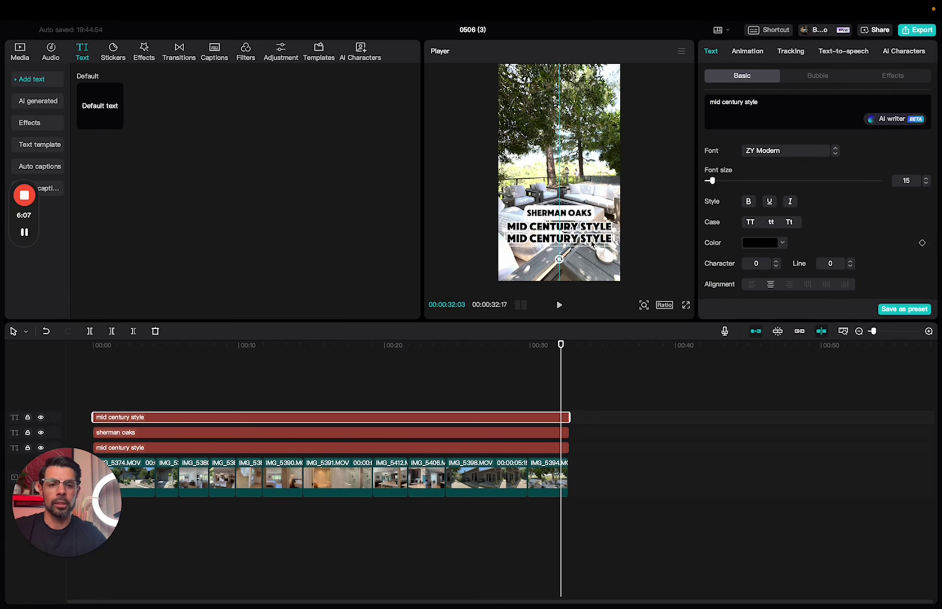
left_click_drag(748, 102, 658, 105)
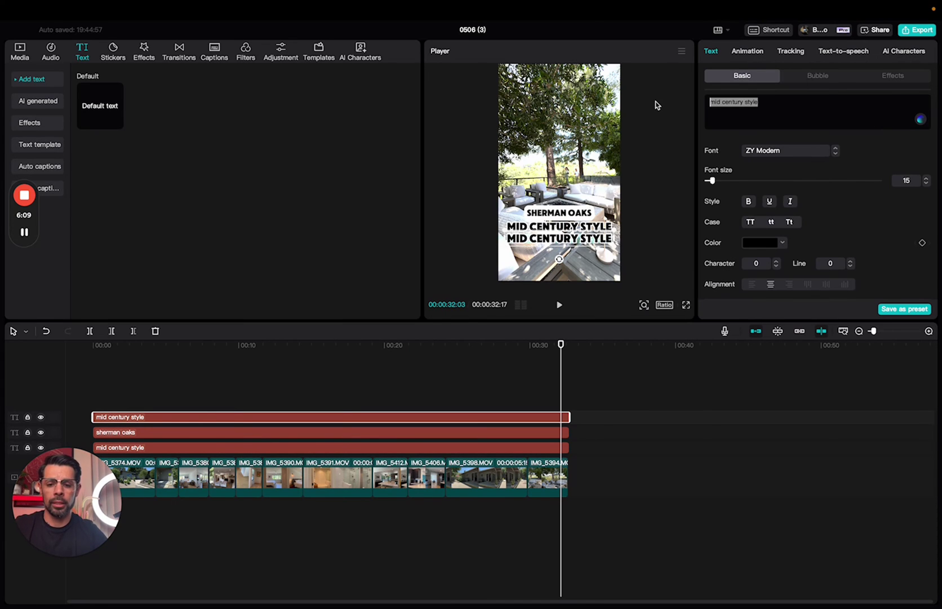
type("$")
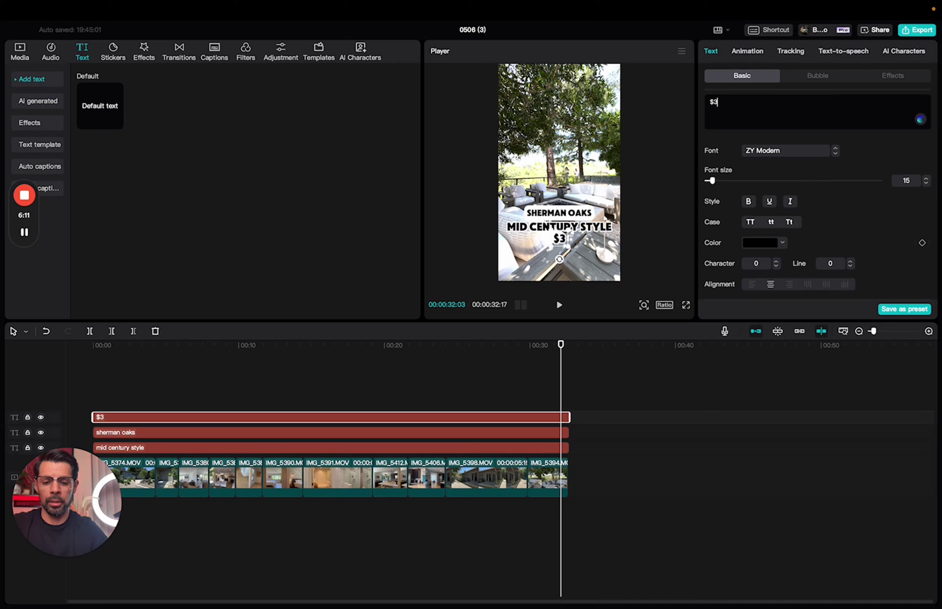
type("3,")
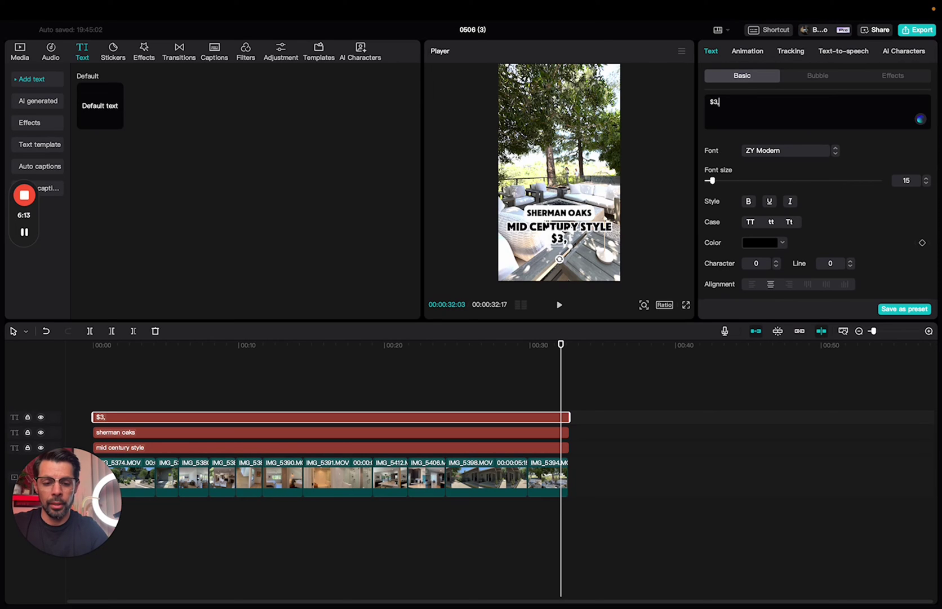
type("999,000")
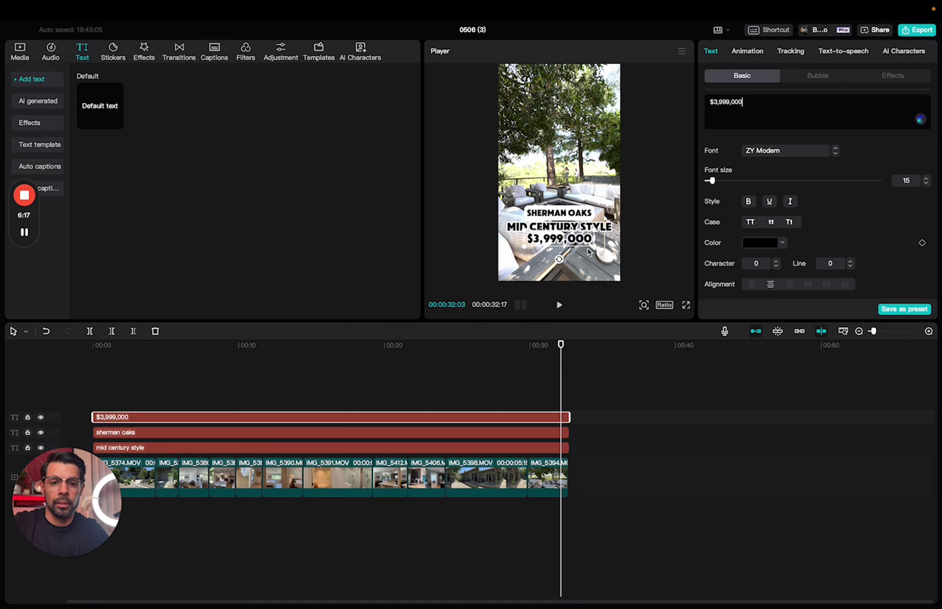
- Centre the price title horizontally and apply the white outlined preset style
left_click_drag(585, 246, 575, 243)
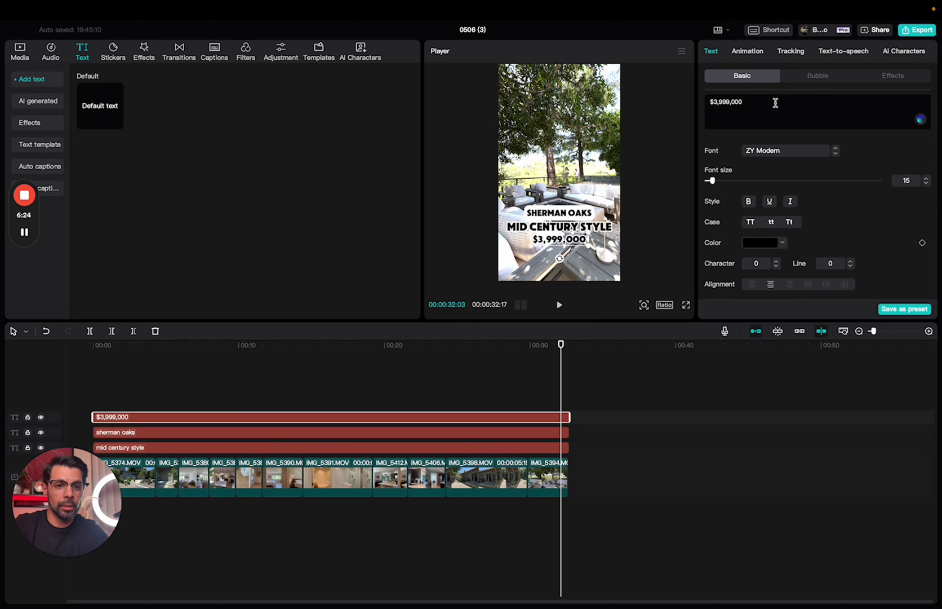
scroll(789, 197, "down", 5)
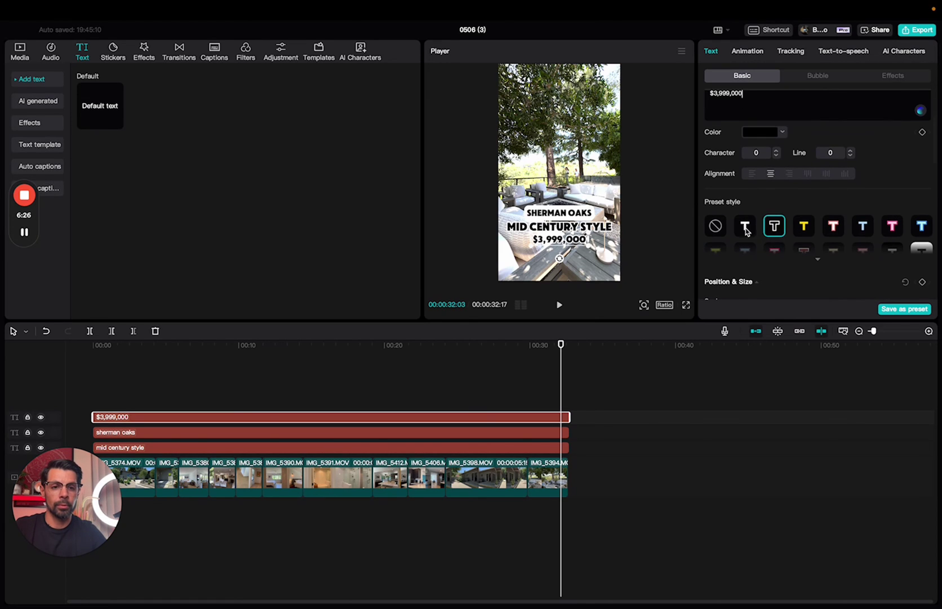
left_click(750, 221)
- Set the 'sherman oaks' title to the Blossom font
left_click(575, 219)
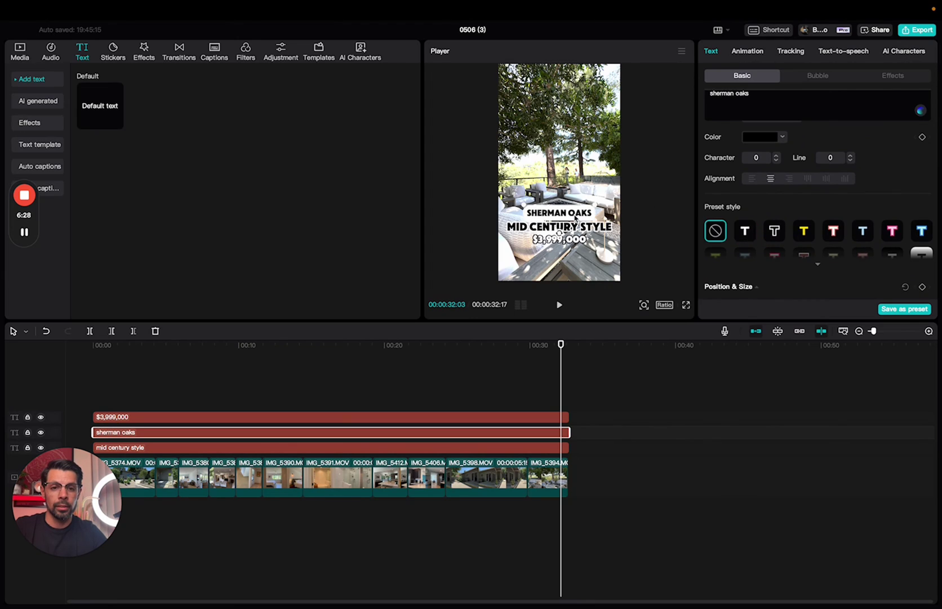
scroll(851, 147, "up", 3)
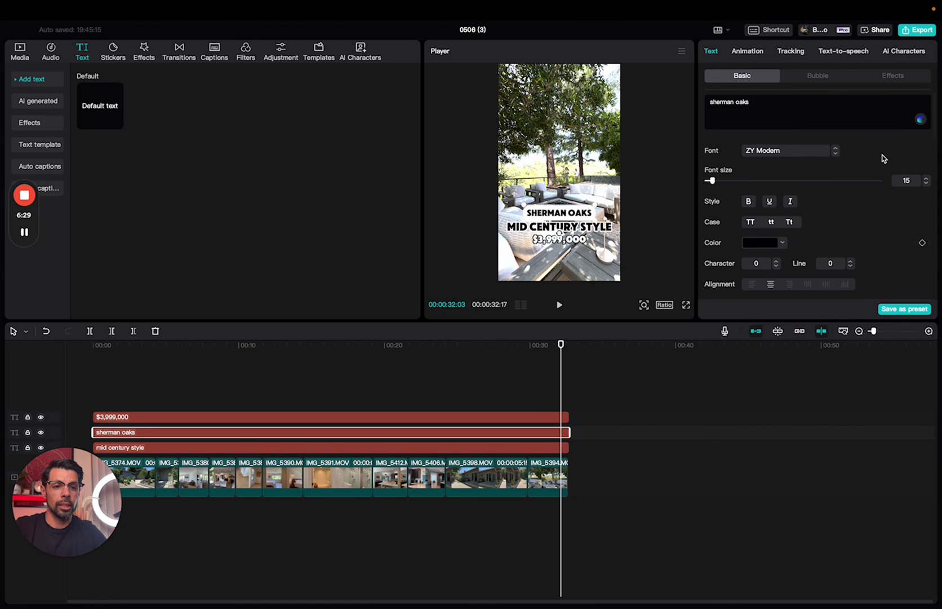
left_click(785, 152)
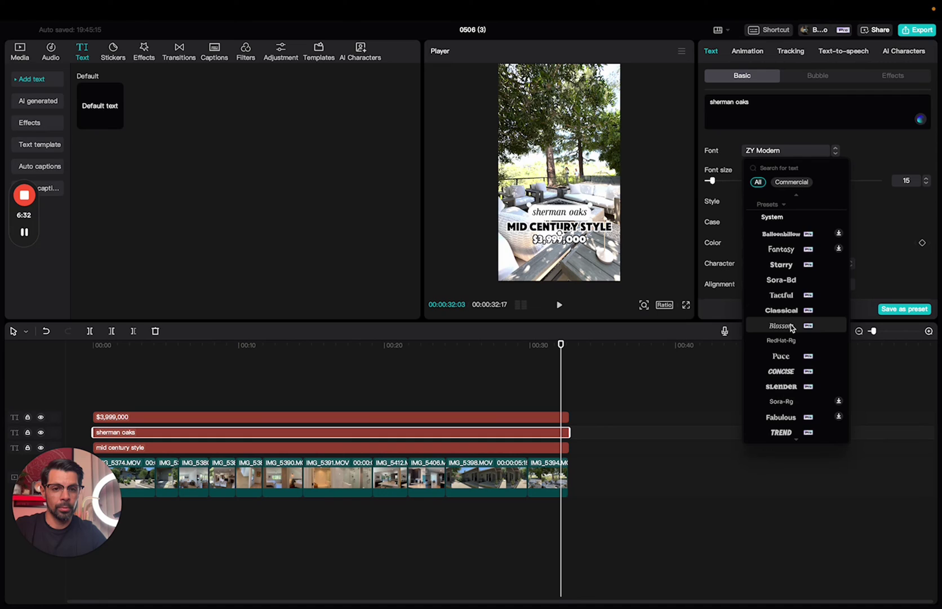
left_click(781, 326)
- Make the white pill behind 'sherman oaks' much slimmer
scroll(855, 224, "down", 2)
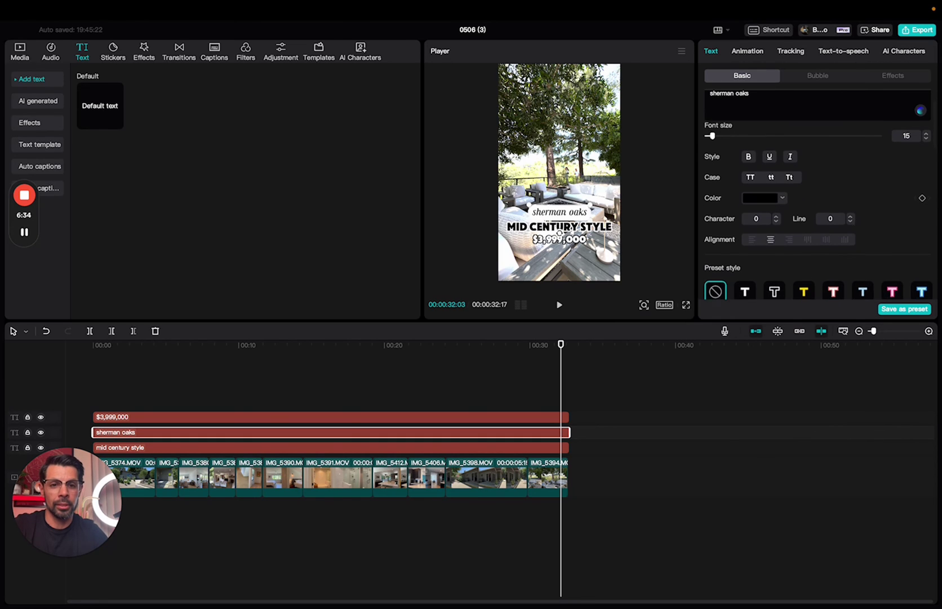
scroll(867, 220, "down", 1)
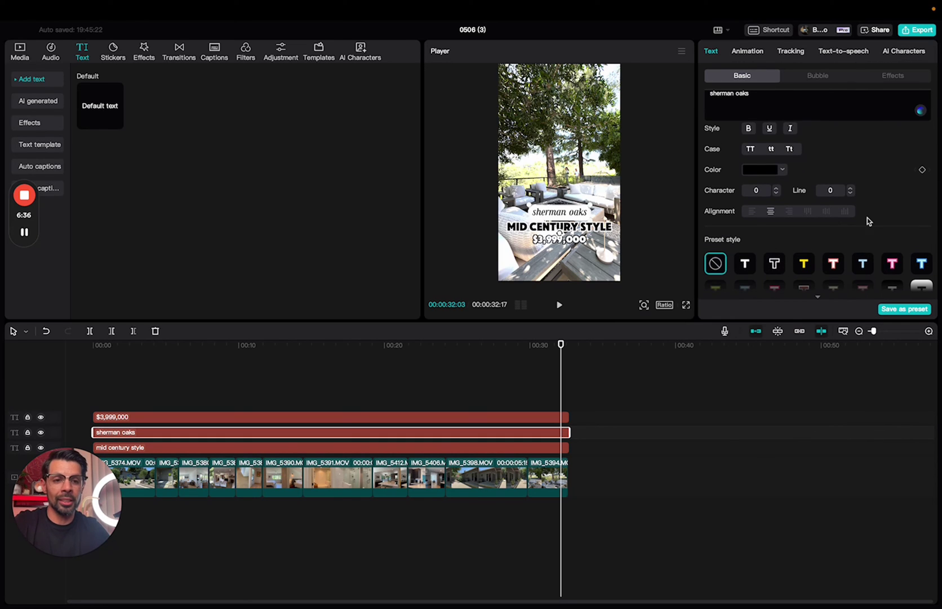
scroll(867, 218, "down", 4)
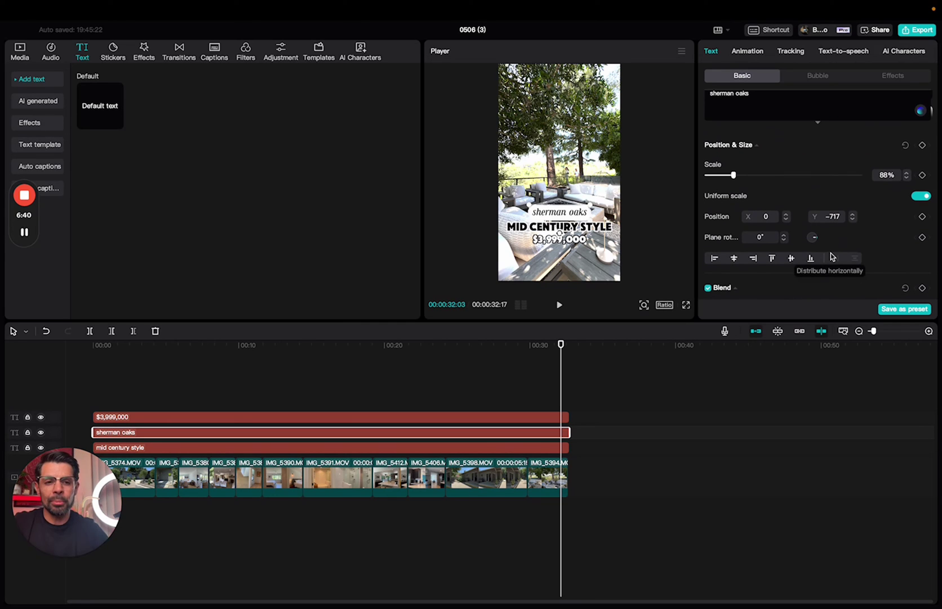
scroll(834, 245, "down", 8)
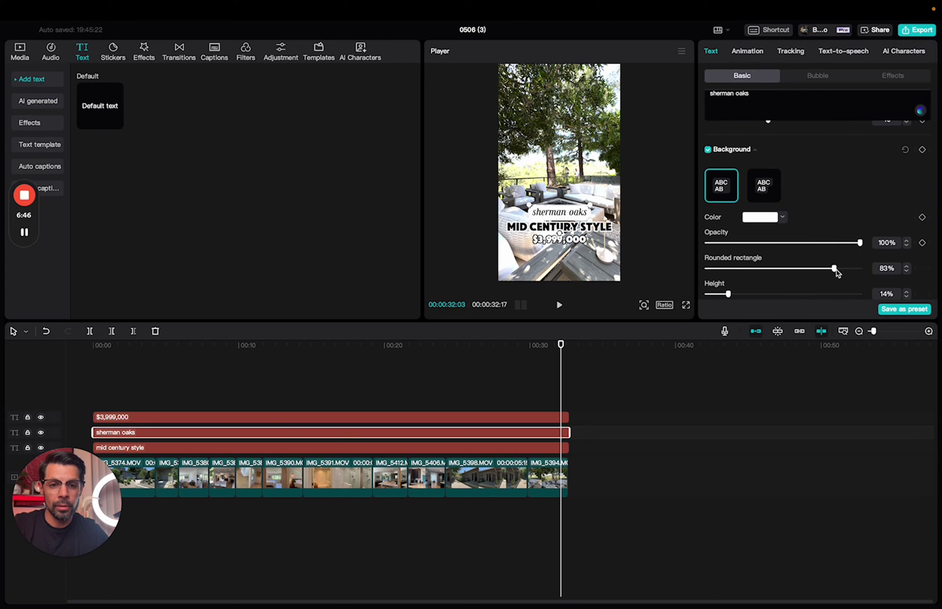
scroll(743, 289, "down", 1)
left_click_drag(731, 291, 711, 291)
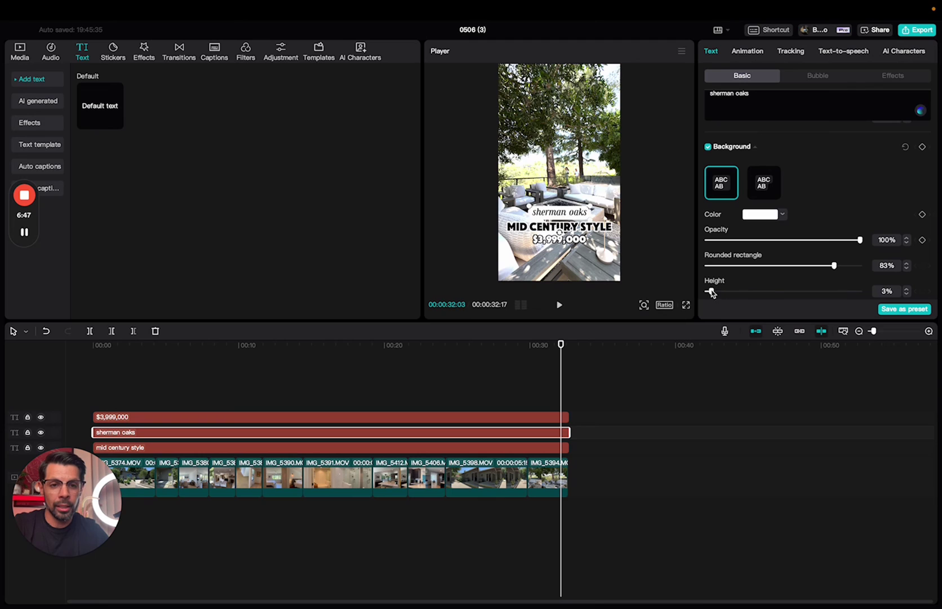
scroll(754, 292, "down", 3)
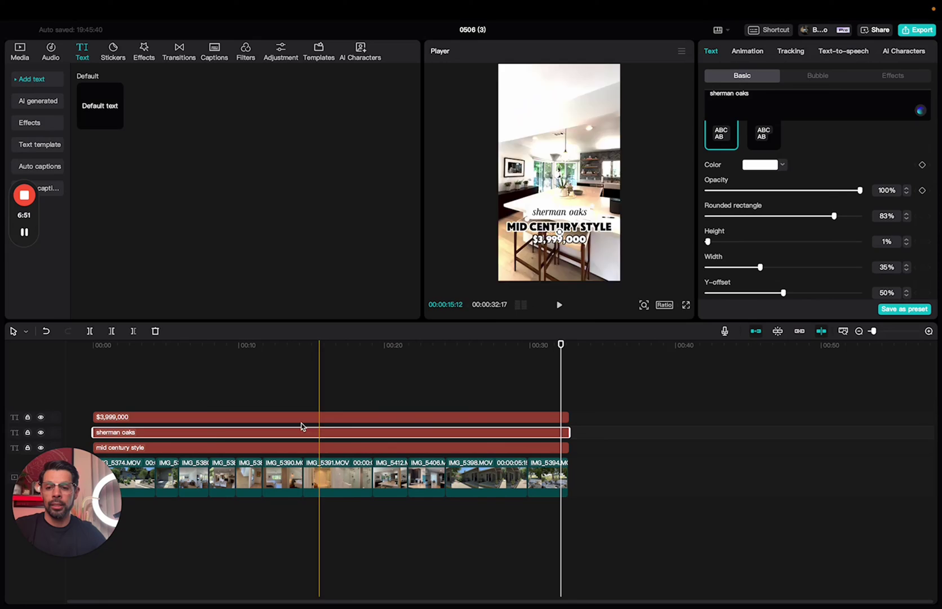
- Set the '$3,999,000' price title to the Concise font and move the playhead back
left_click(209, 416)
scroll(884, 204, "up", 10)
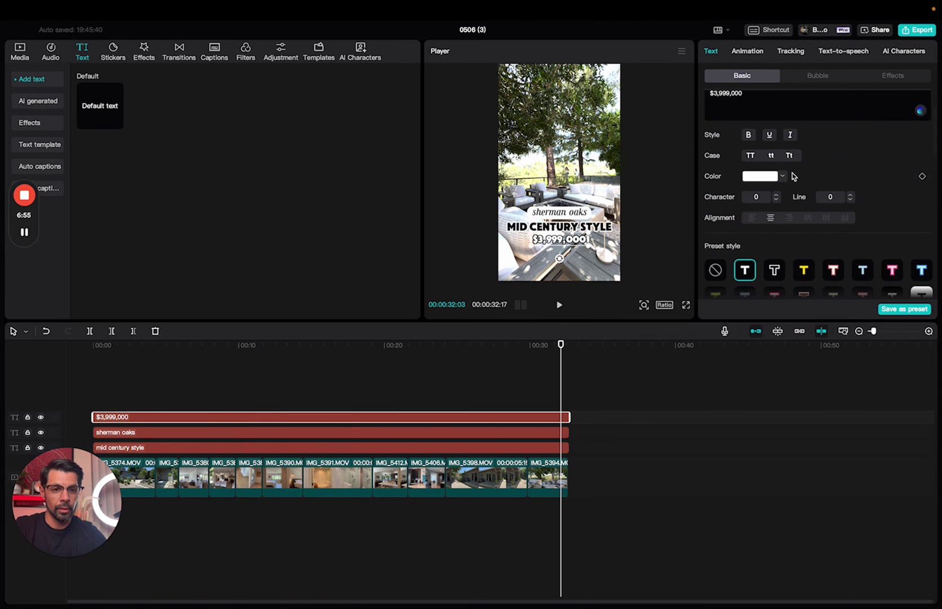
scroll(795, 177, "up", 3)
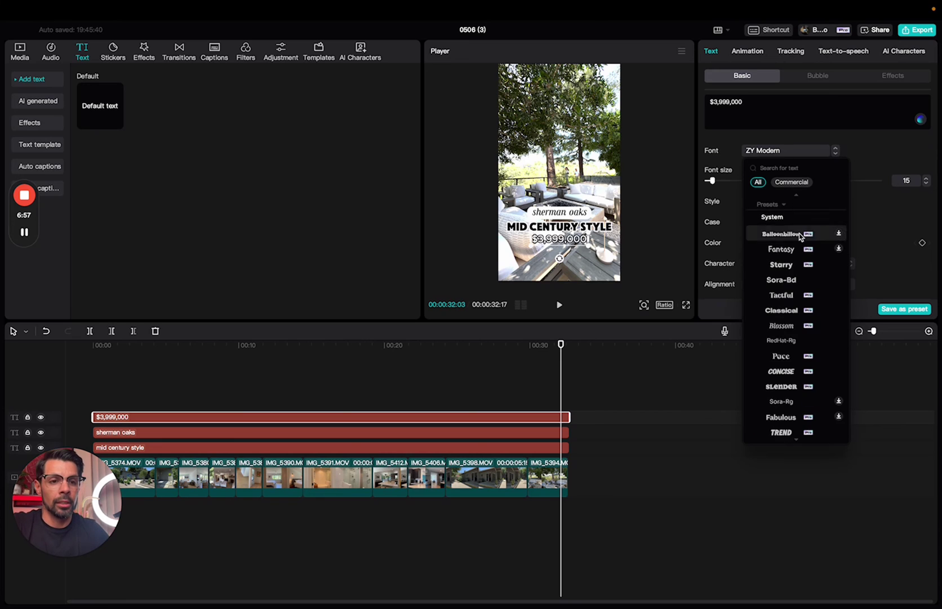
scroll(789, 236, "up", 2)
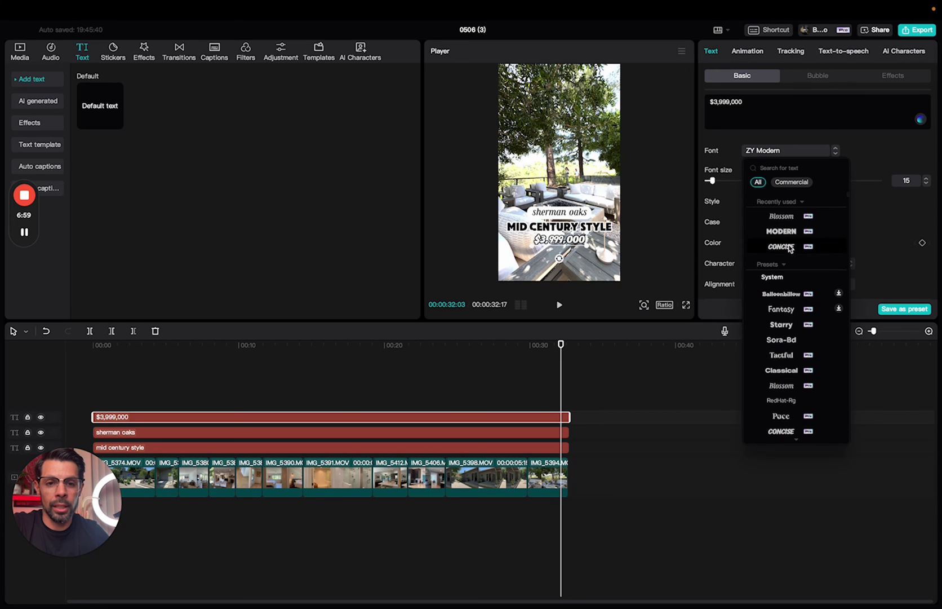
left_click(791, 248)
left_click_drag(560, 344, 94, 345)
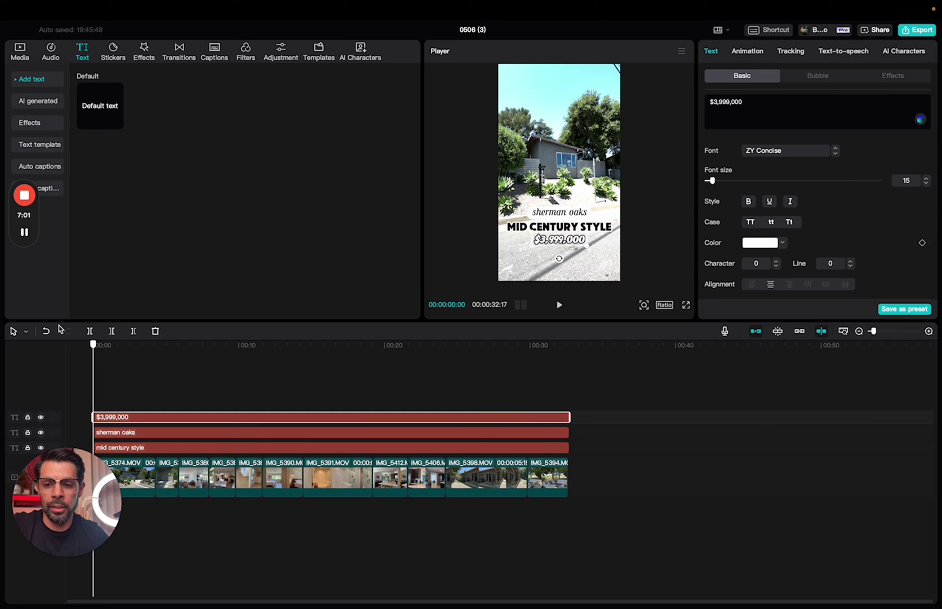
key("space")
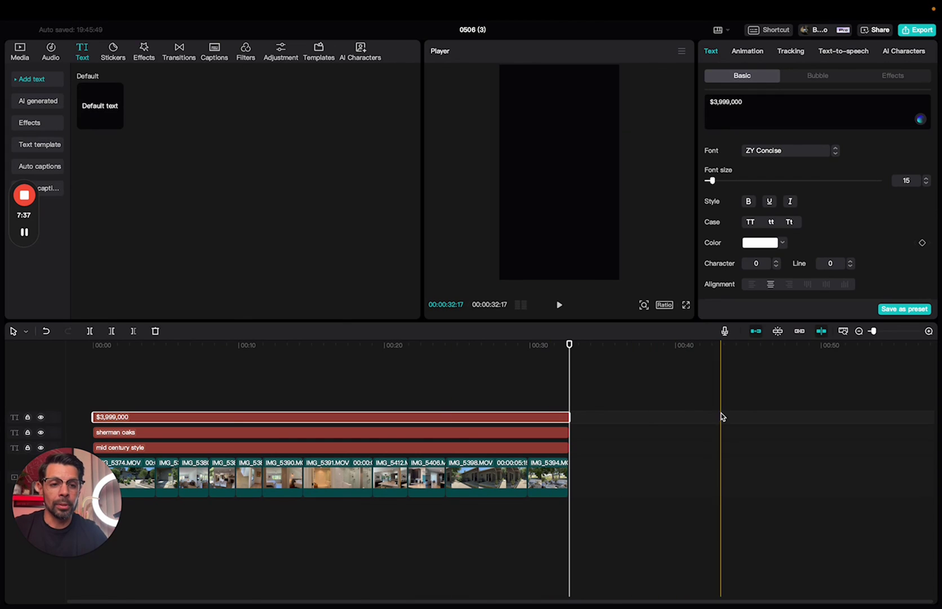
- Trim the three title clips to end with the last video clip at 00:32:15
left_click_drag(882, 331, 704, 454)
left_click_drag(698, 415, 665, 415)
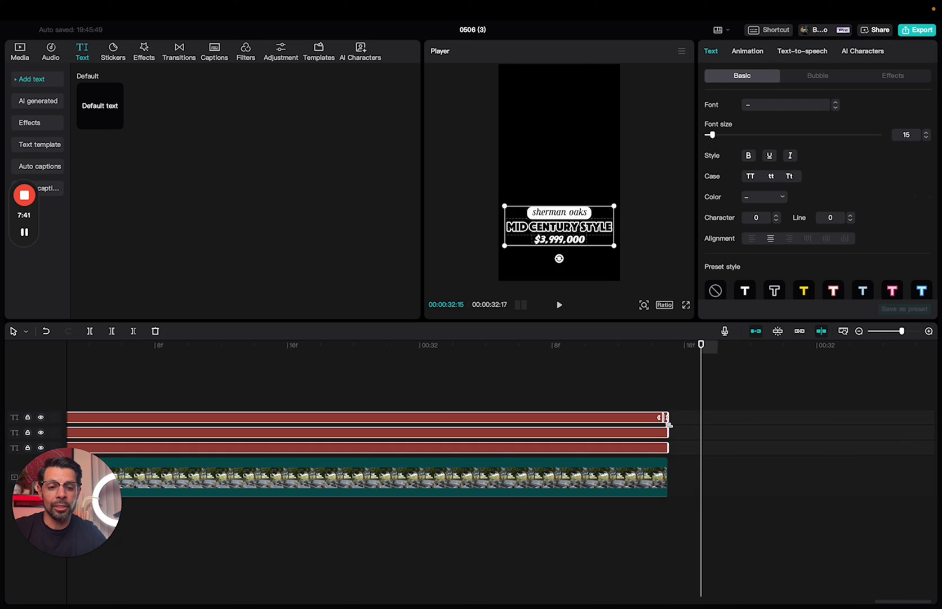
left_click_drag(900, 333, 870, 332)
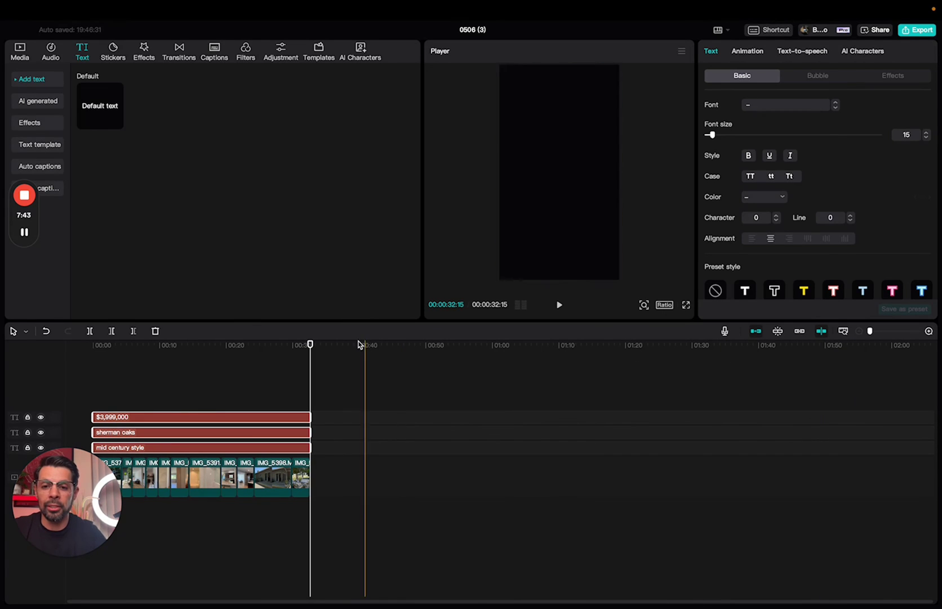
key("Home")
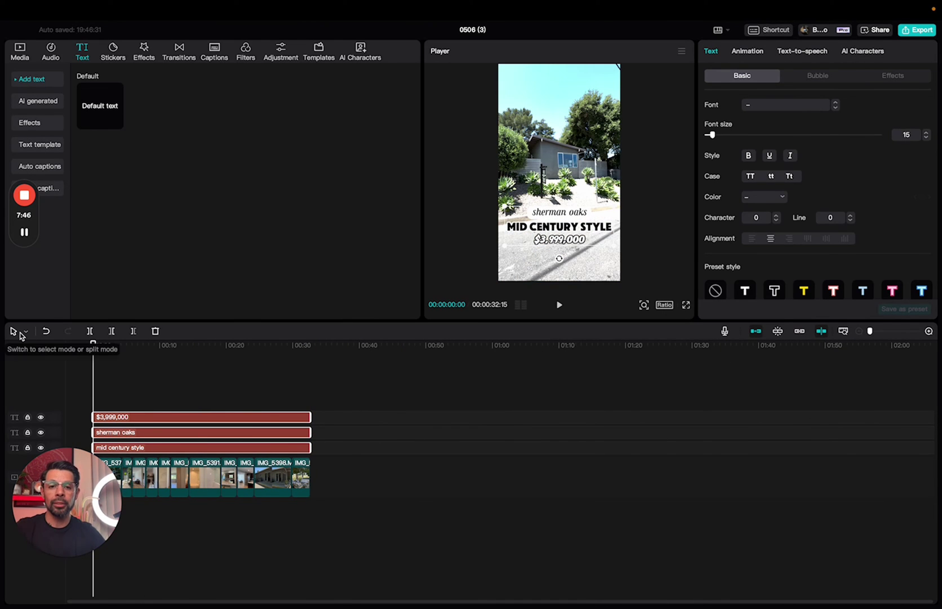